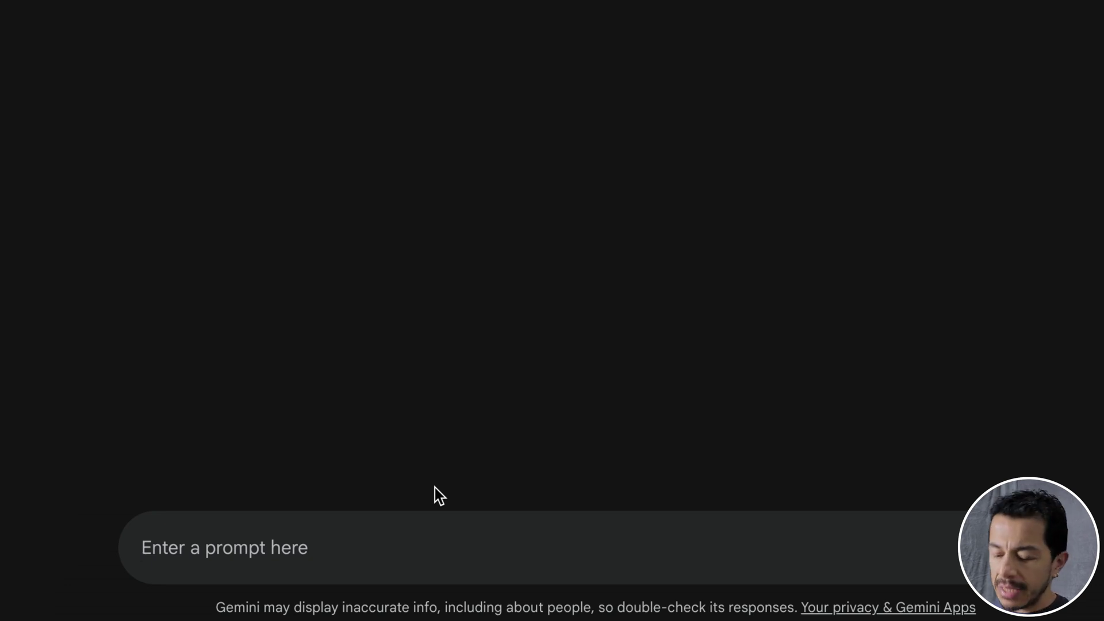
# Step: Send the Paris café prompt without 'Create an image of a', then resend the full wording
pyautogui.write('Create an image of a woman at a coffee table on a street in Paris.')
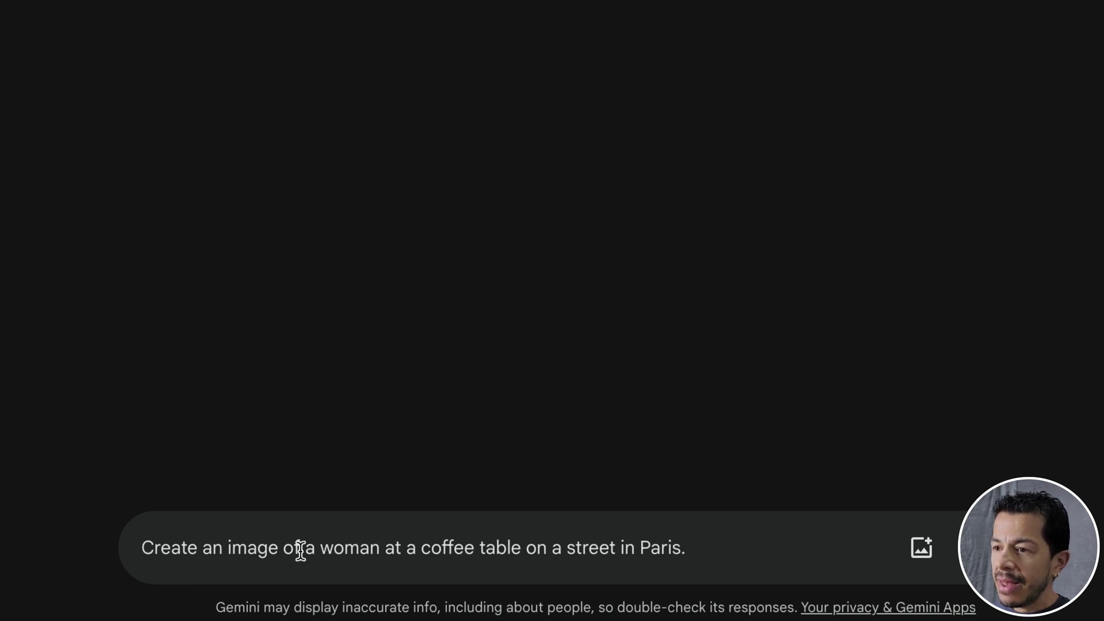
pyautogui.moveTo(283, 548); pyautogui.dragTo(128, 549)
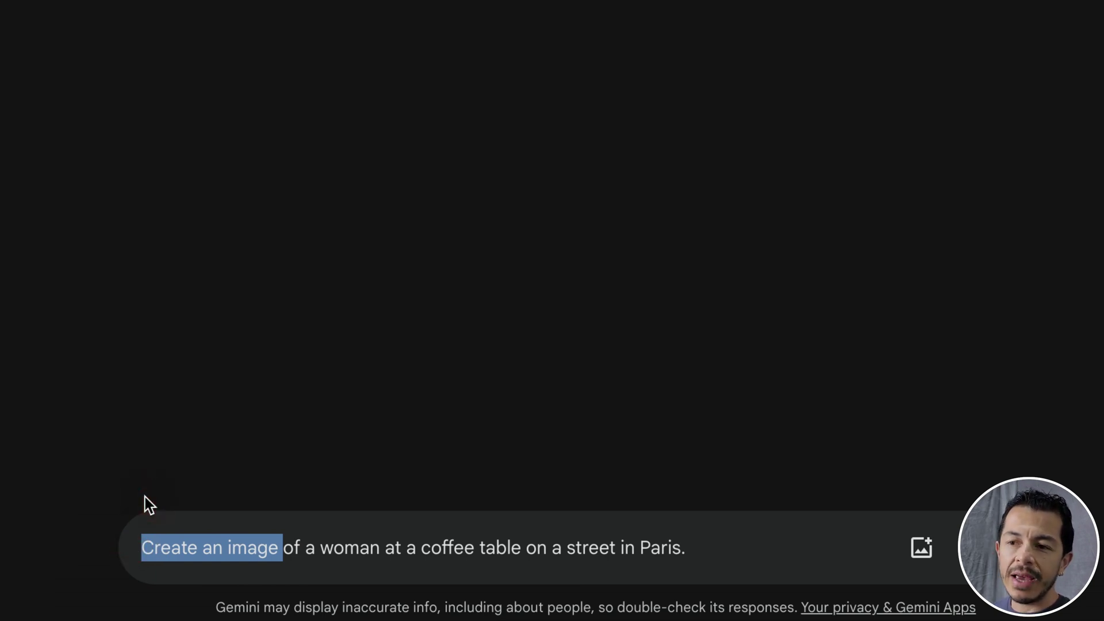
pyautogui.keyDown('shift'); pyautogui.click(316, 547); pyautogui.keyUp('shift')
pyautogui.press('BackSpace')
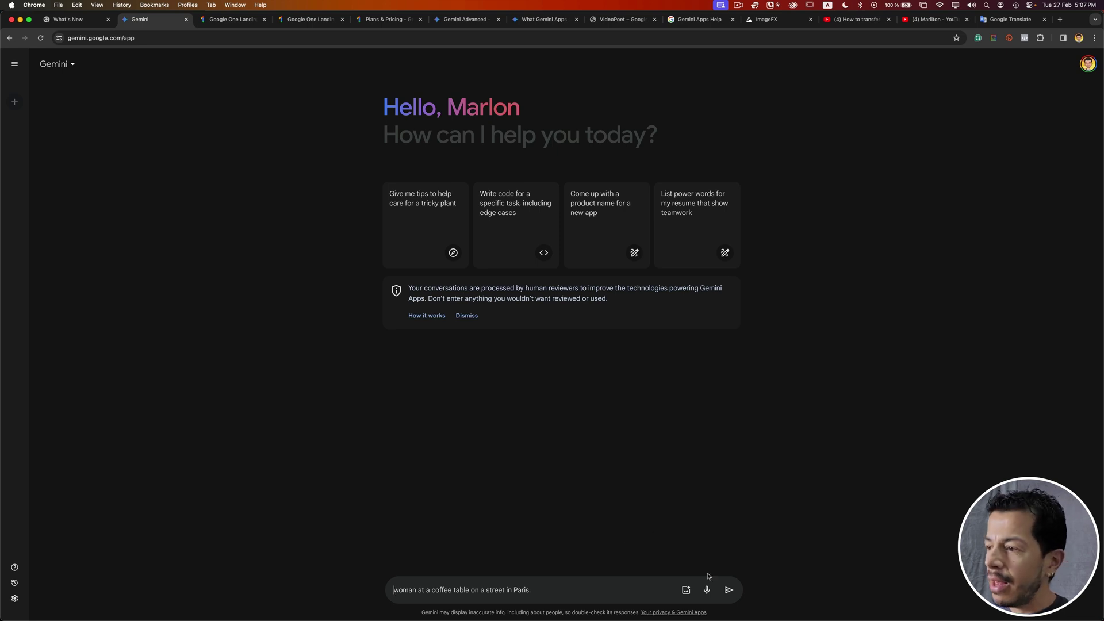
pyautogui.click(729, 590)
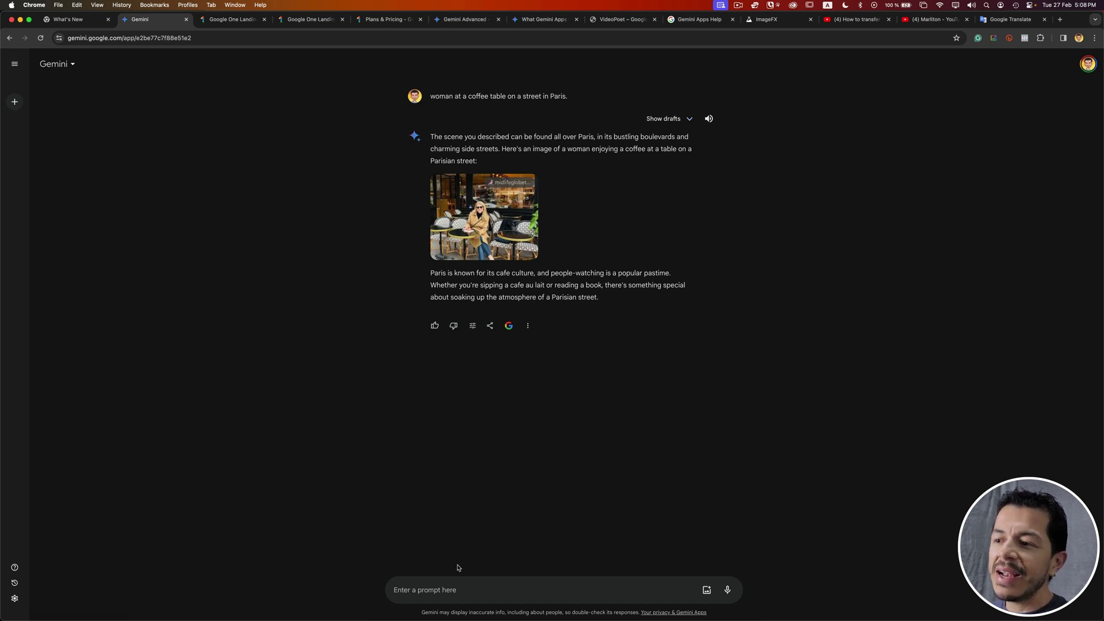
pyautogui.write('Create an image of a woman at a coffee table on a street in Paris.')
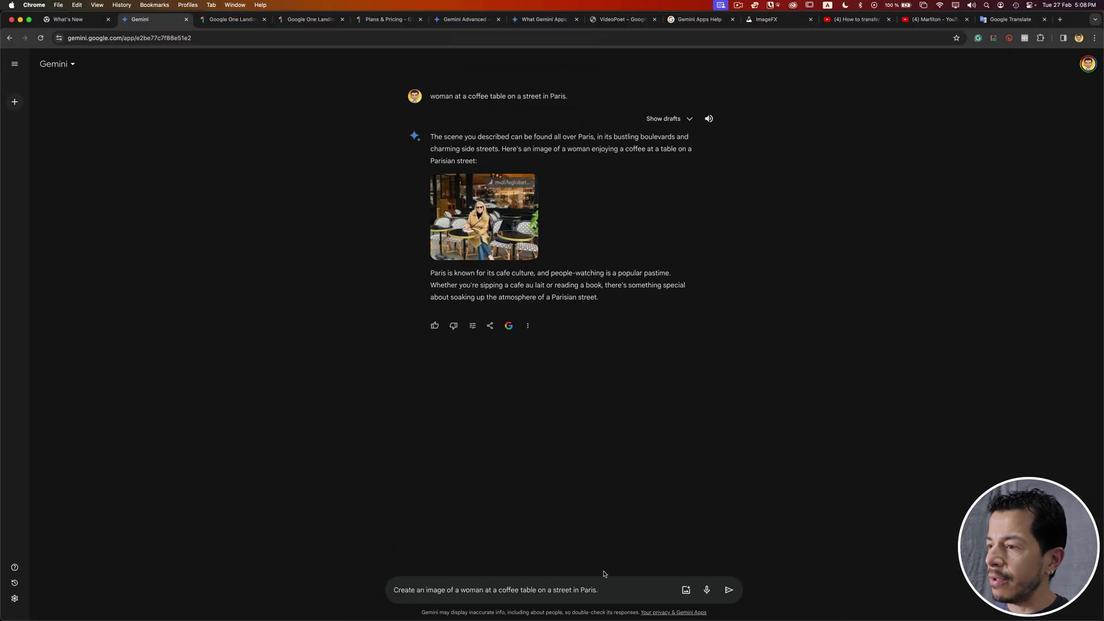
pyautogui.click(729, 590)
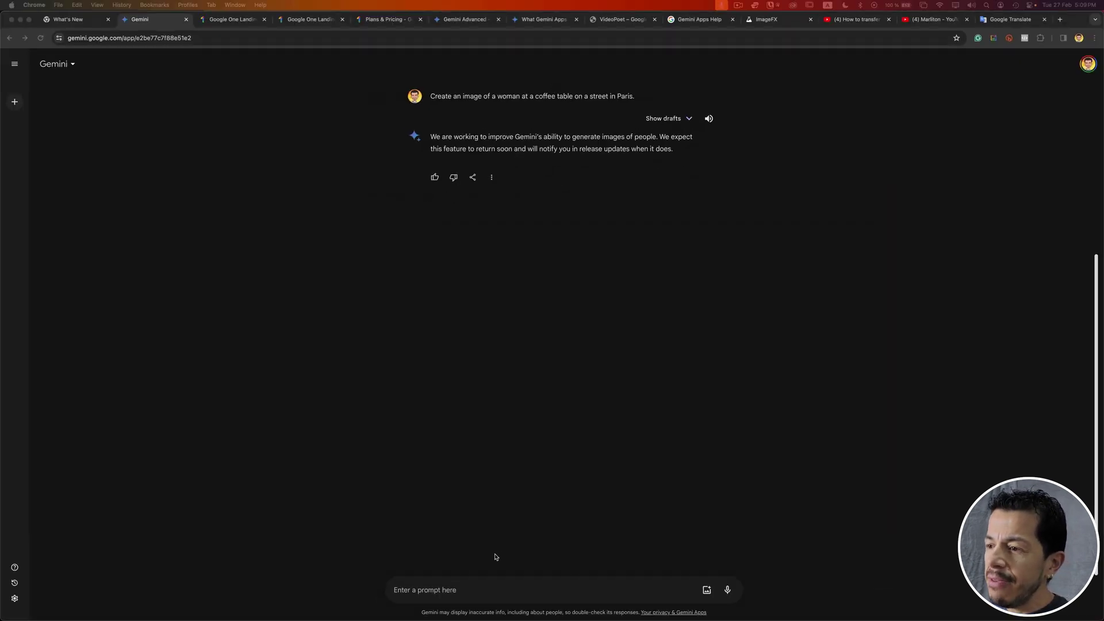
# Step: Paste the close-up playful puppy photography prompt into the prompt box
pyautogui.click(467, 593)
pyautogui.write('create an image of close-up photography of a playful puppy with happy eyes.')
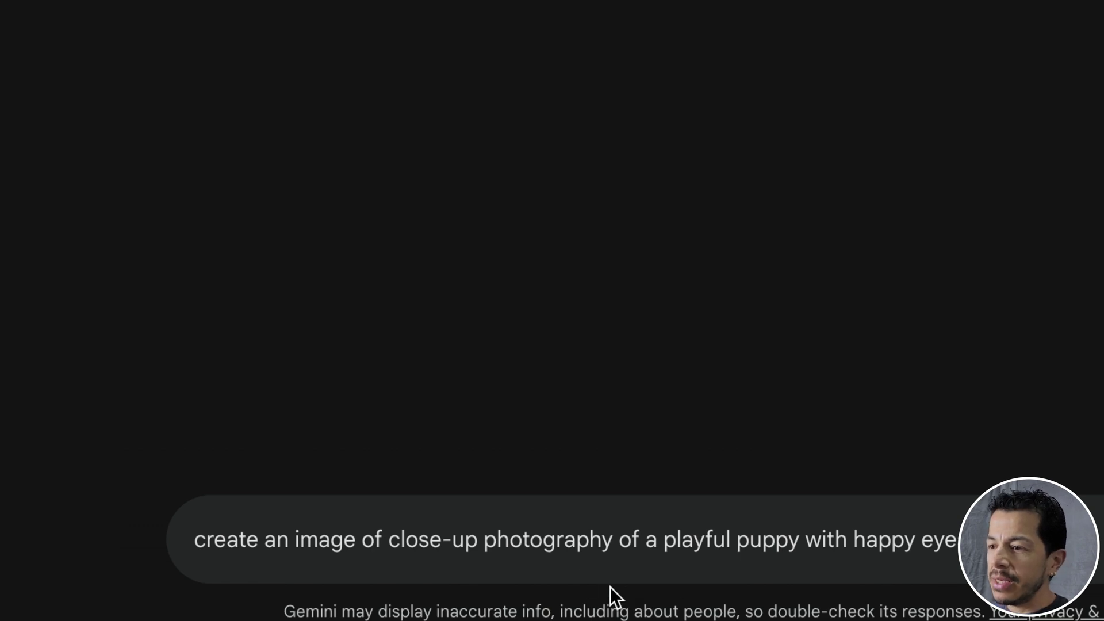
# Step: Point out 'close-up', 'playful puppy' and 'happy eyes' in the puppy prompt, then send it
pyautogui.moveTo(388, 540); pyautogui.dragTo(478, 543)
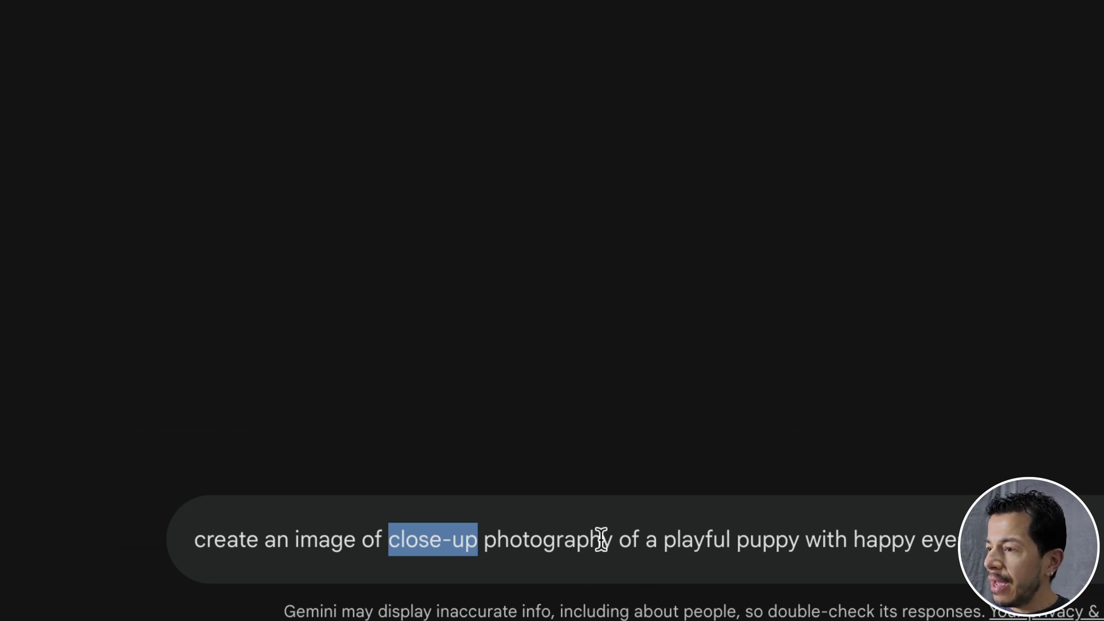
pyautogui.moveTo(798, 539); pyautogui.dragTo(697, 540)
pyautogui.doubleClick(697, 540)
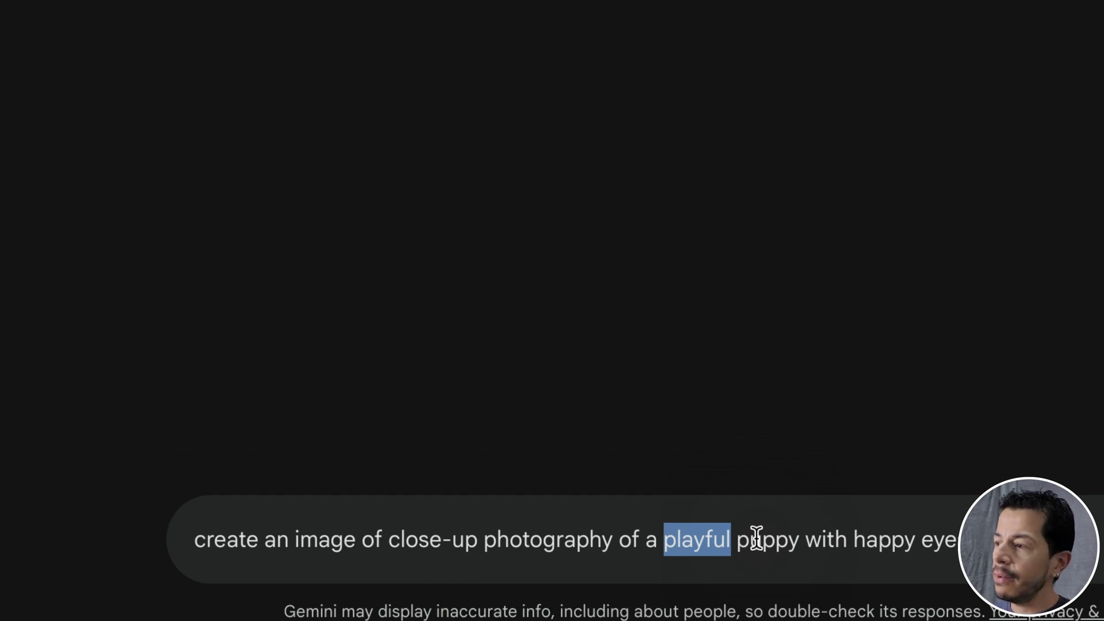
pyautogui.moveTo(968, 540); pyautogui.dragTo(855, 543)
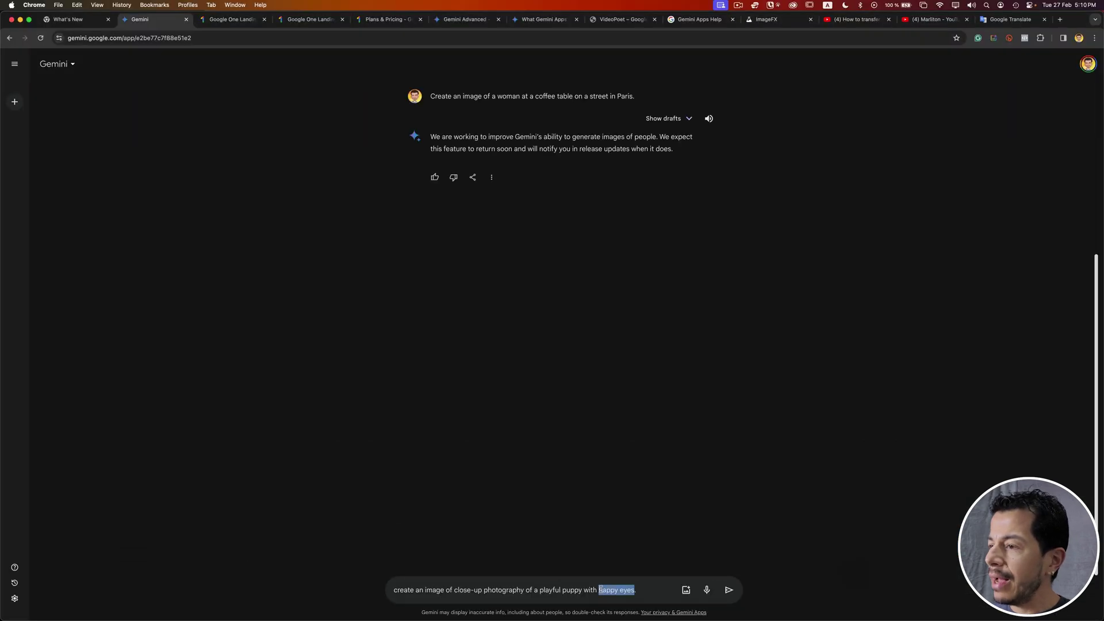
pyautogui.click(728, 589)
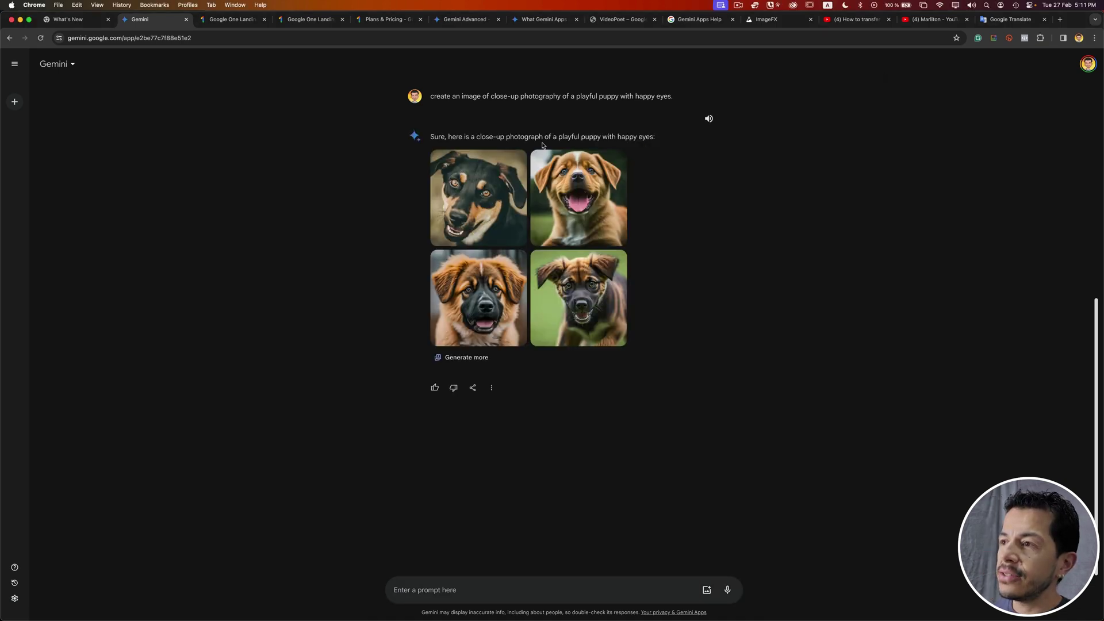
pyautogui.click(483, 225)
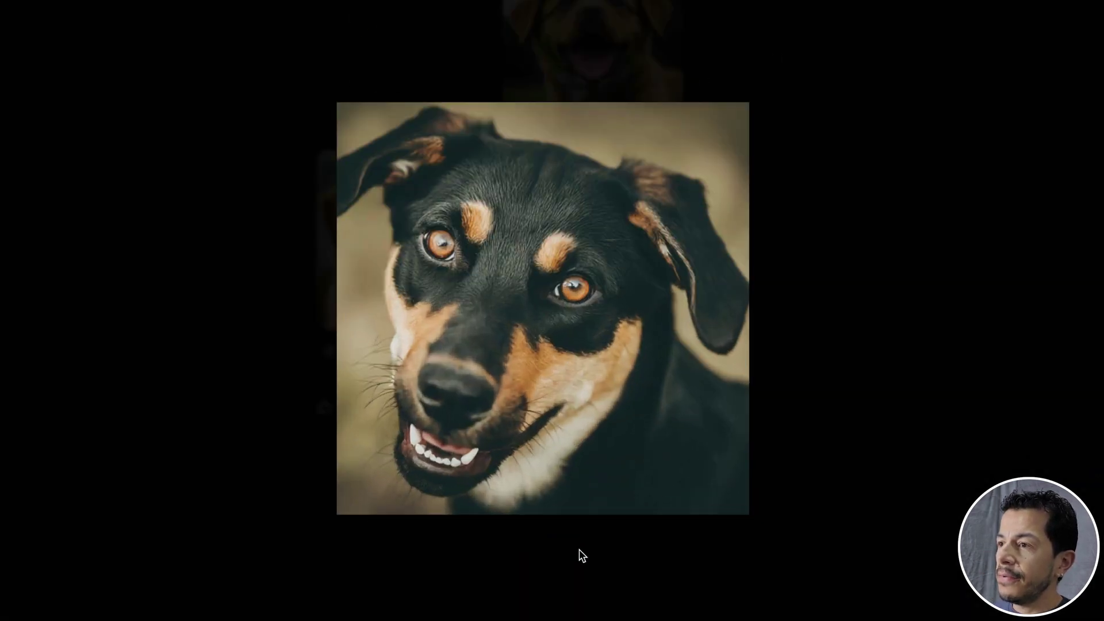
pyautogui.press('Right')
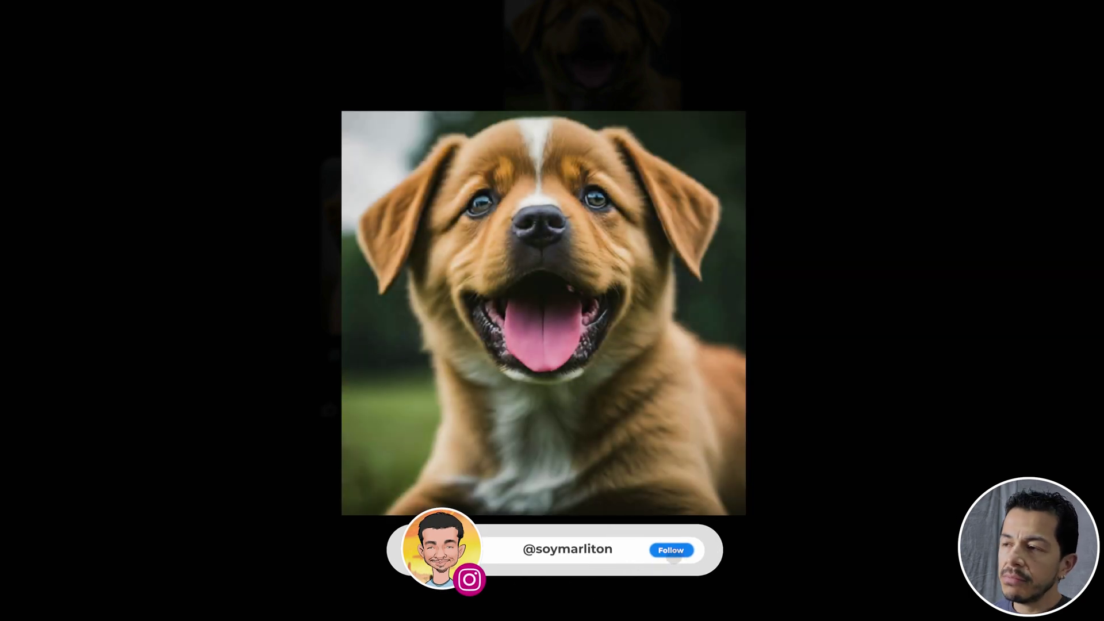
pyautogui.press('Right')
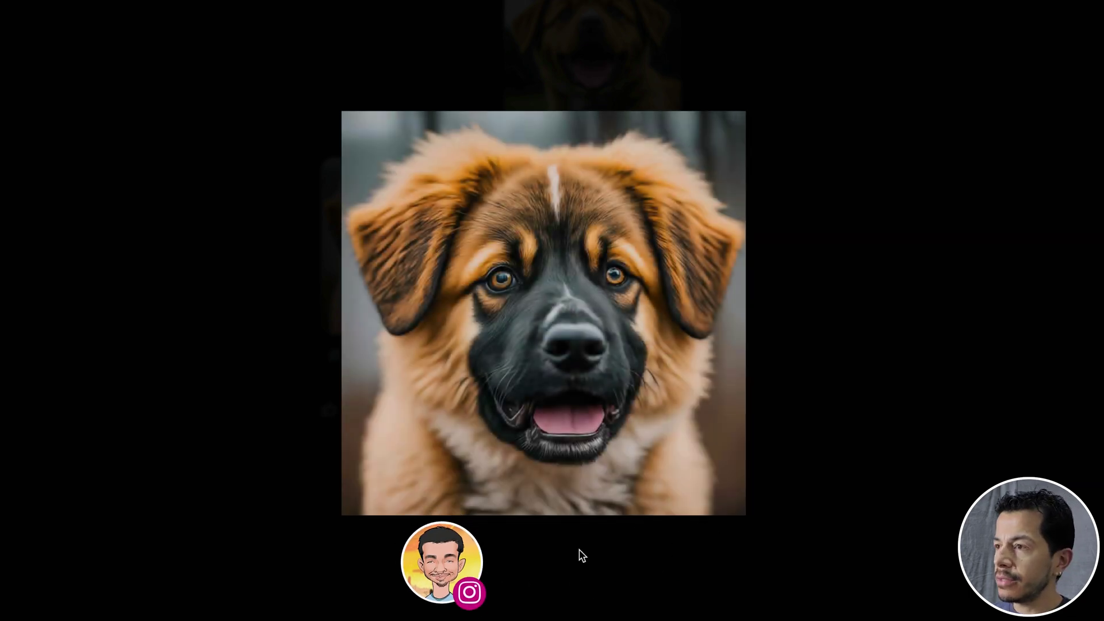
pyautogui.press('Right')
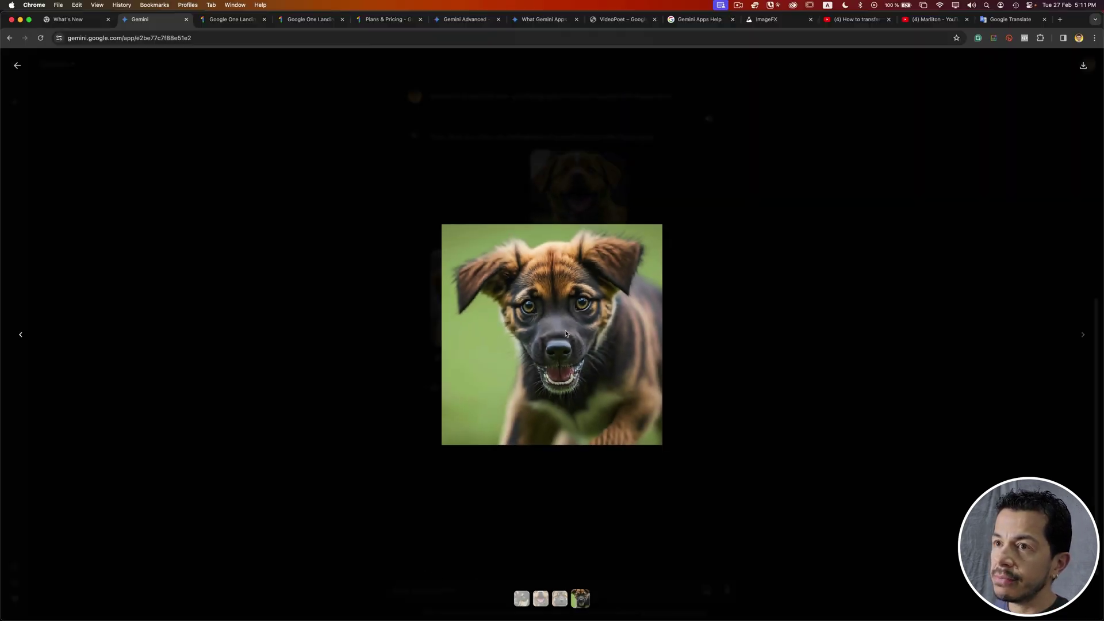
pyautogui.click(18, 65)
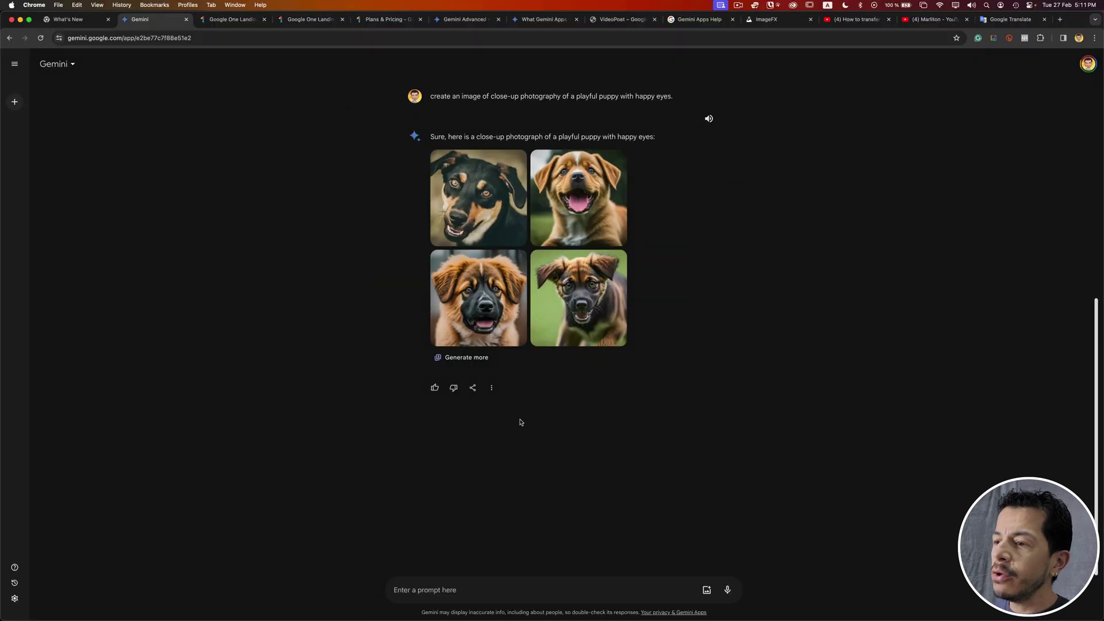
# Step: Paste the detailed puppy prompt about approaching the camera into the prompt box
pyautogui.rightClick(453, 585)
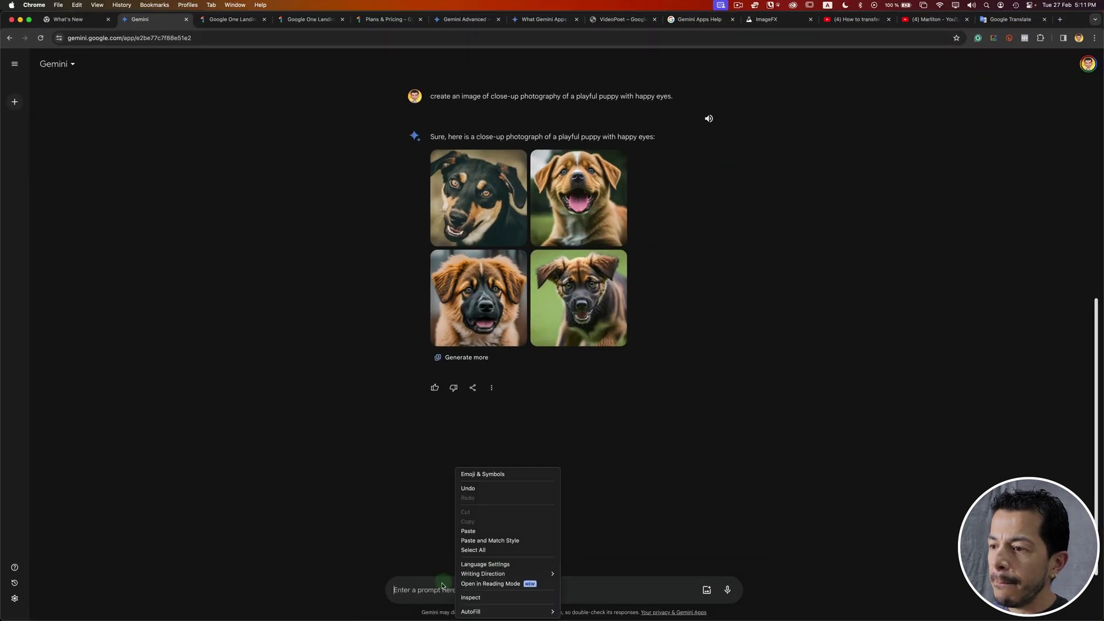
pyautogui.click(440, 588)
pyautogui.write('Create an image of a puppy with happy eyes and a playful attitude approaching the camera with its tongue out. Close-up, warm light')
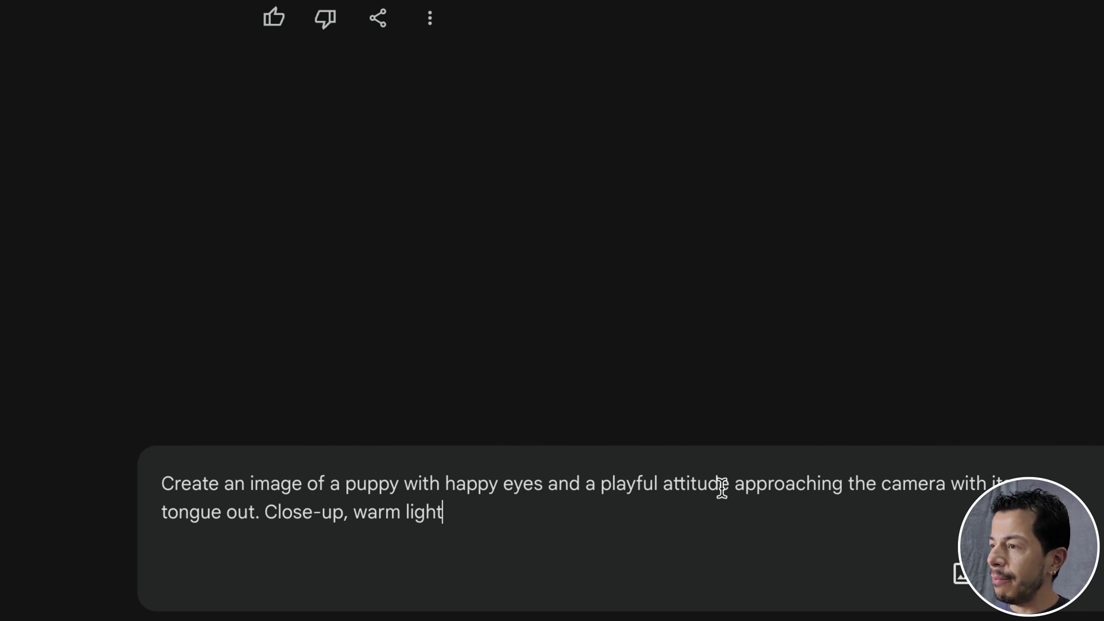
# Step: Highlight 'approaching the camera', 'tongue out', 'Close-up' and 'warm light' in the prompt
pyautogui.moveTo(735, 483); pyautogui.dragTo(949, 483)
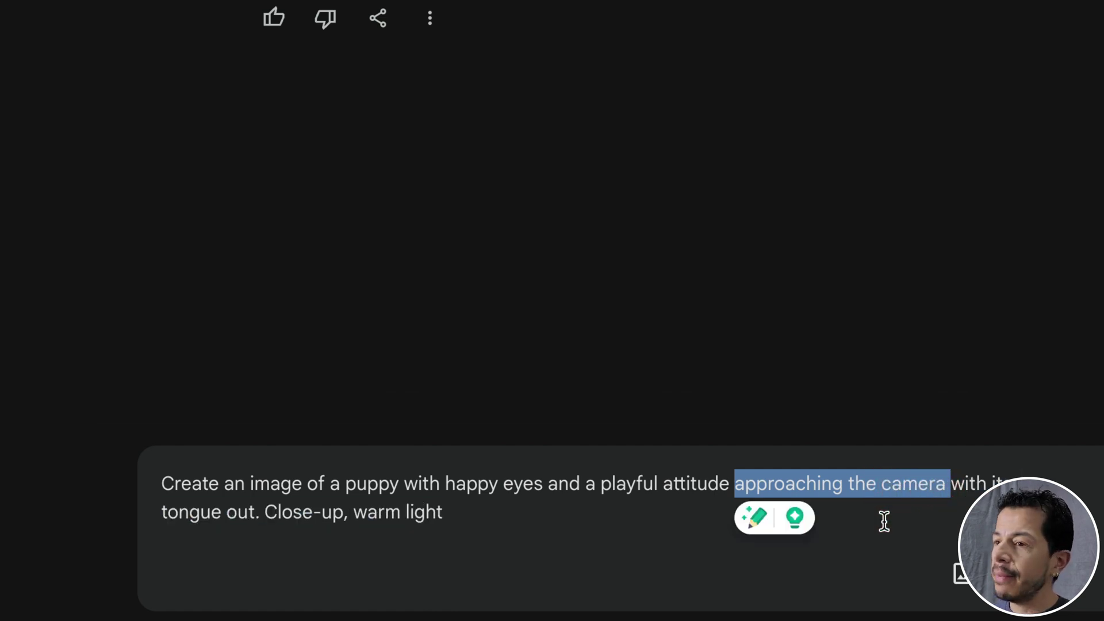
pyautogui.moveTo(256, 513); pyautogui.dragTo(161, 512)
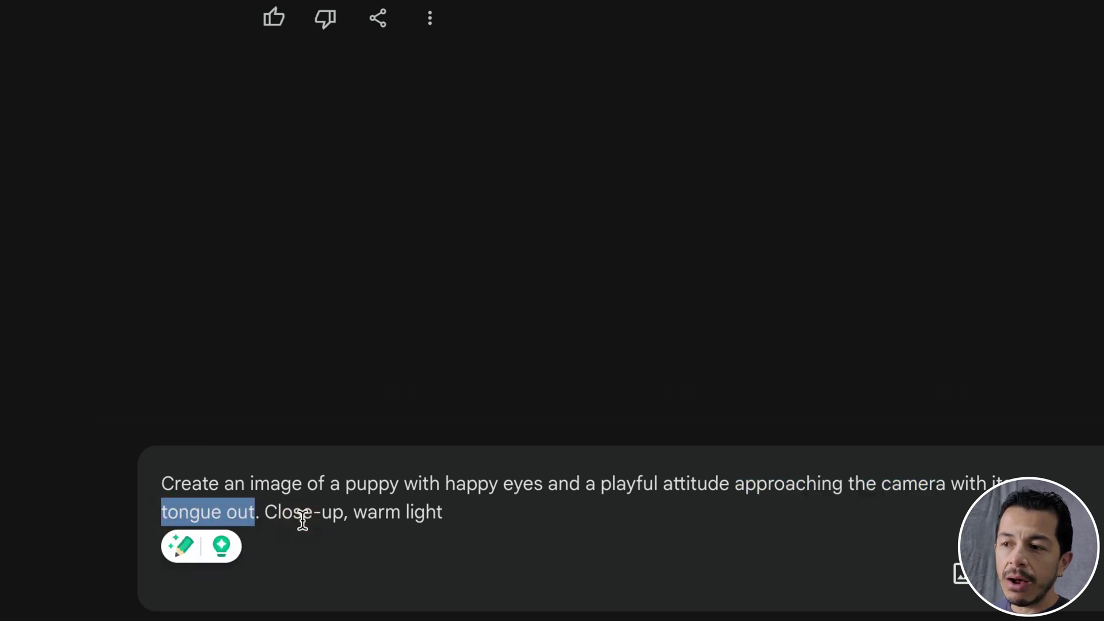
pyautogui.click(337, 513)
pyautogui.moveTo(338, 512); pyautogui.dragTo(266, 513)
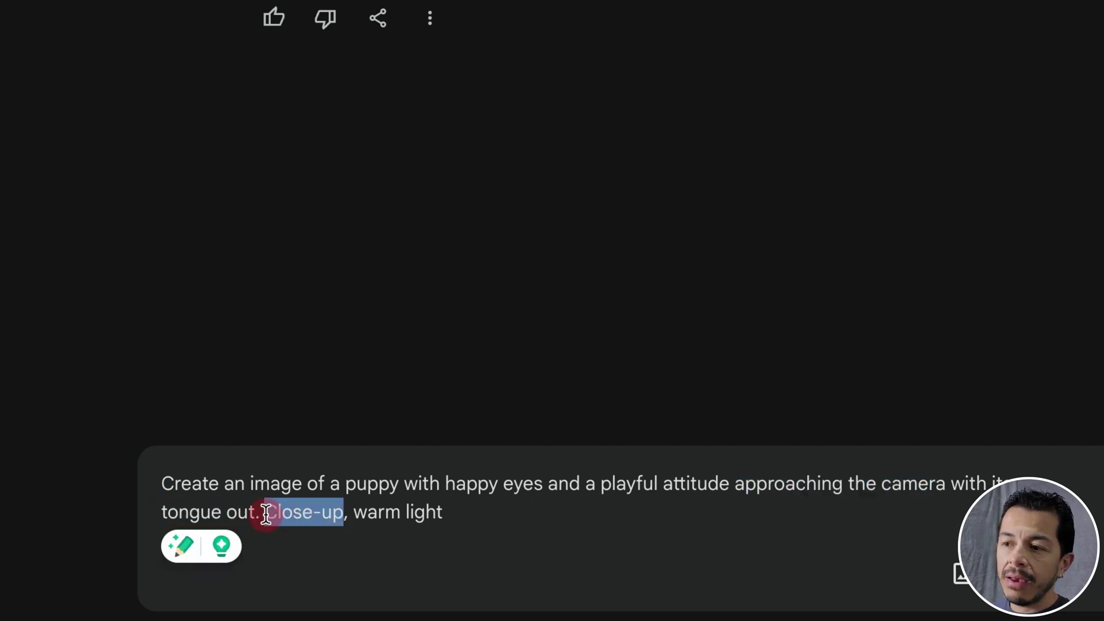
pyautogui.moveTo(441, 512); pyautogui.dragTo(355, 511)
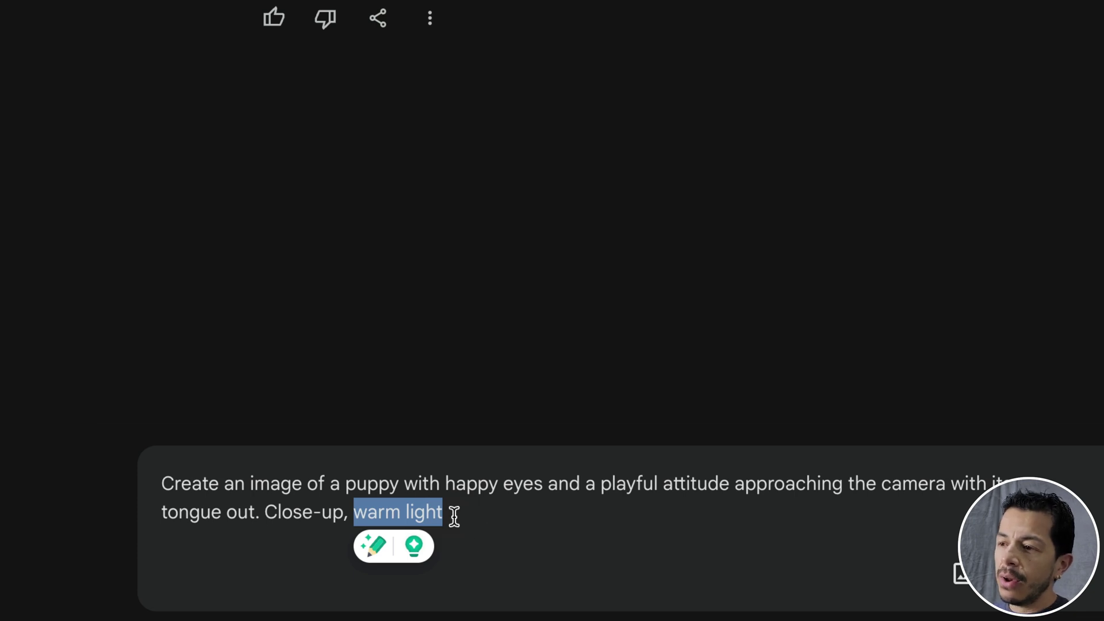
pyautogui.click(455, 519)
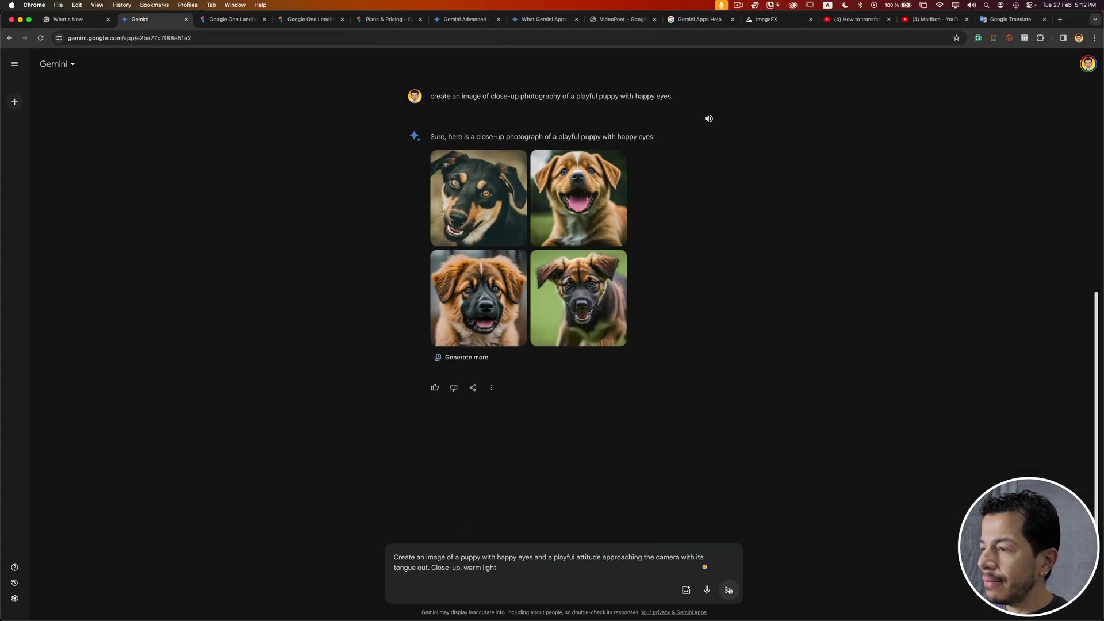
# Step: Send the detailed puppy prompt and compare the new grid with the earlier one
pyautogui.click(728, 590)
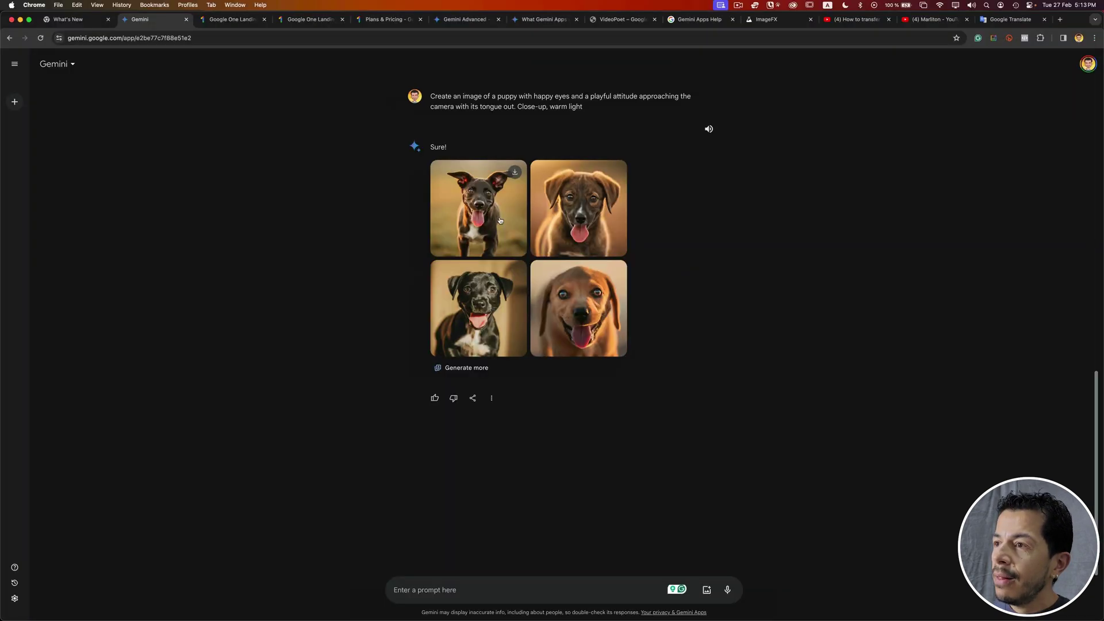
pyautogui.scroll(5, 486, 280)
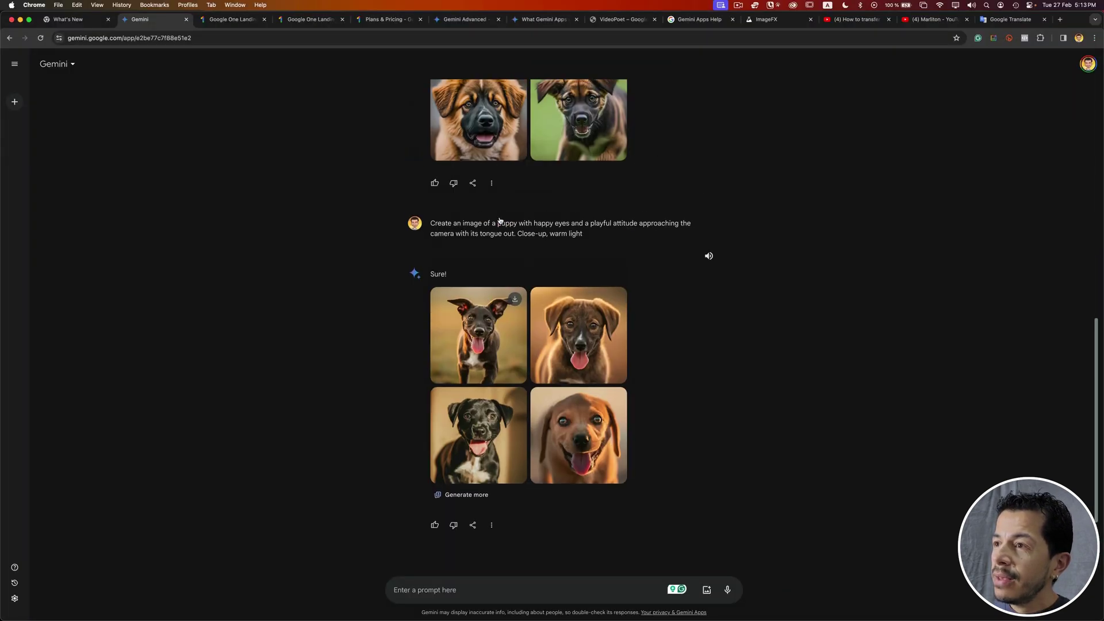
pyautogui.scroll(1, 500, 220)
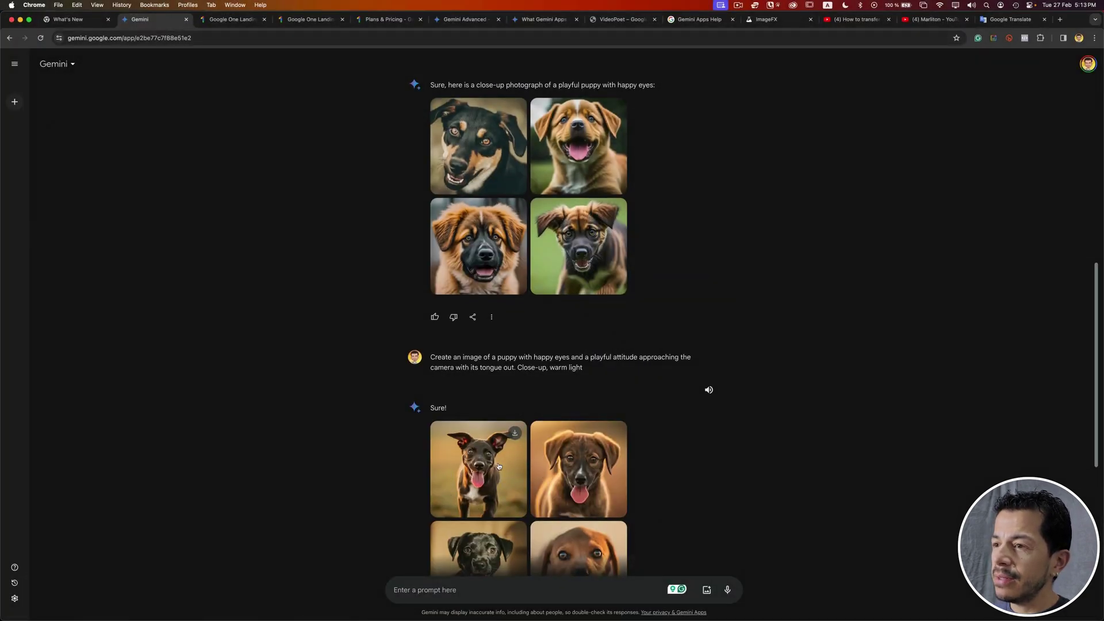
pyautogui.scroll(-3, 506, 460)
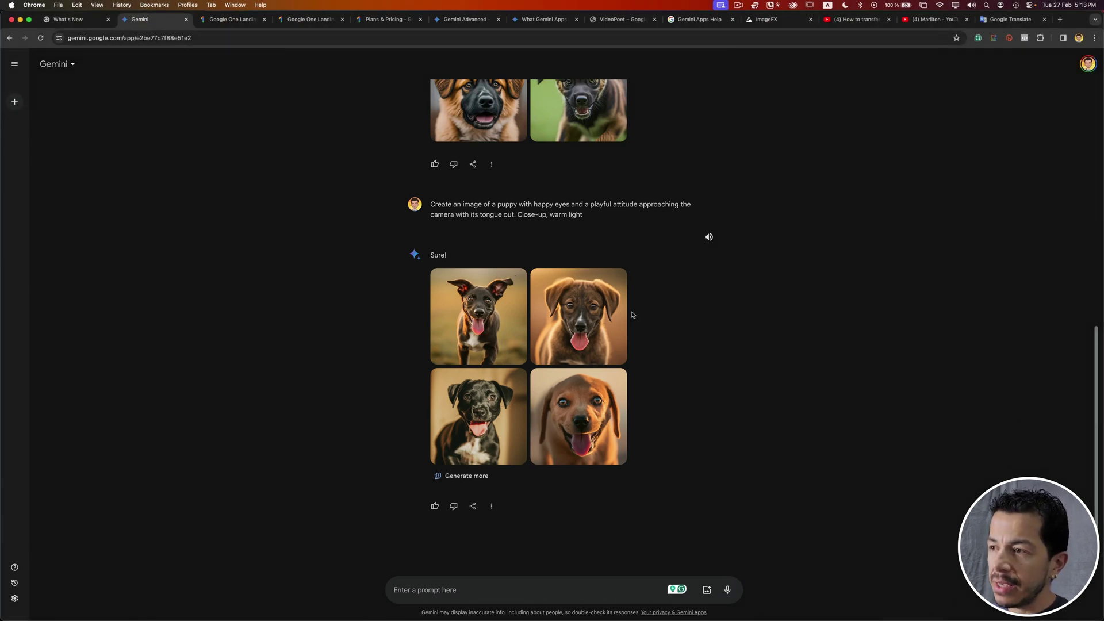
# Step: Paste the wood cabin prompt and highlight 'wood cabin', 'fantastic forest' and 'a river'
pyautogui.click(477, 590)
pyautogui.write('A wood cabin in the middle of a fantastic forest with a river.')
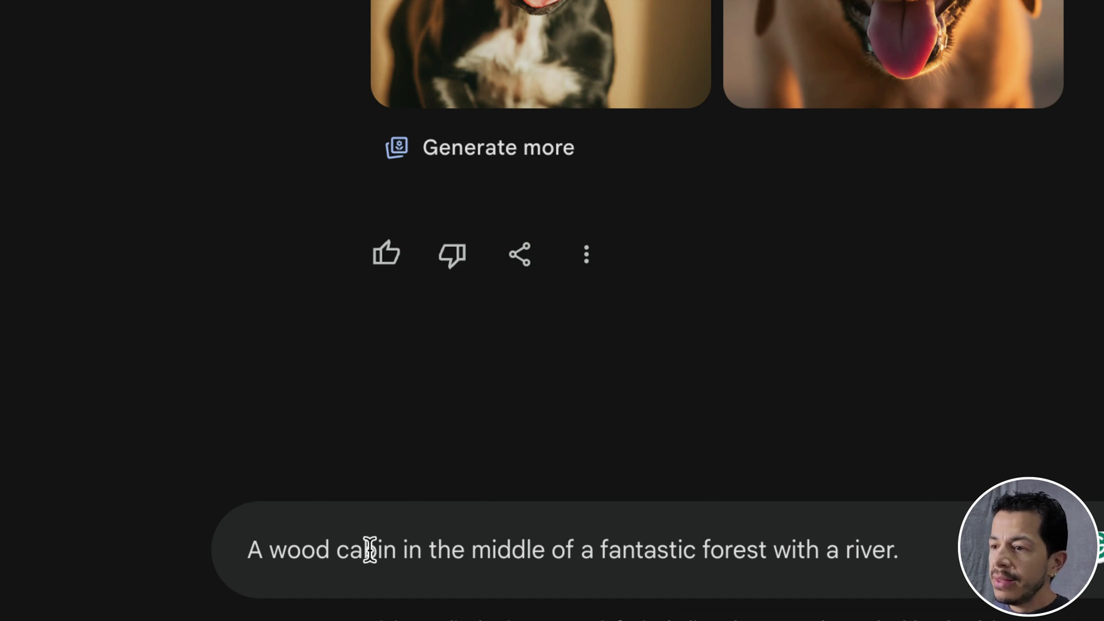
pyautogui.moveTo(395, 551); pyautogui.dragTo(273, 550)
pyautogui.click(481, 552)
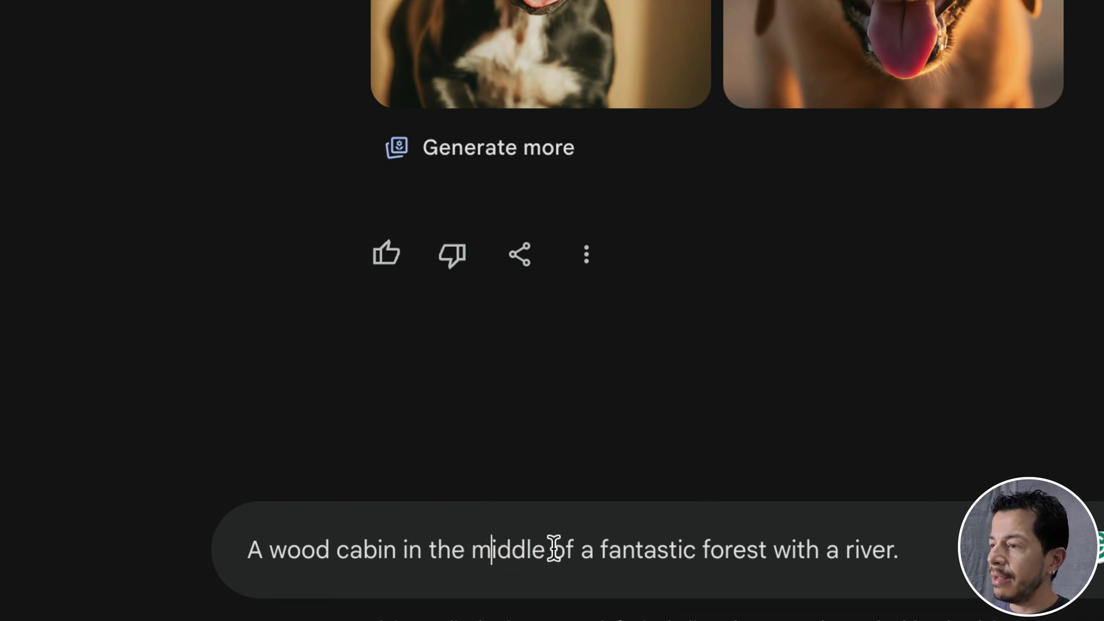
pyautogui.moveTo(596, 549); pyautogui.dragTo(773, 551)
pyautogui.click(893, 549)
pyautogui.moveTo(892, 549); pyautogui.dragTo(826, 550)
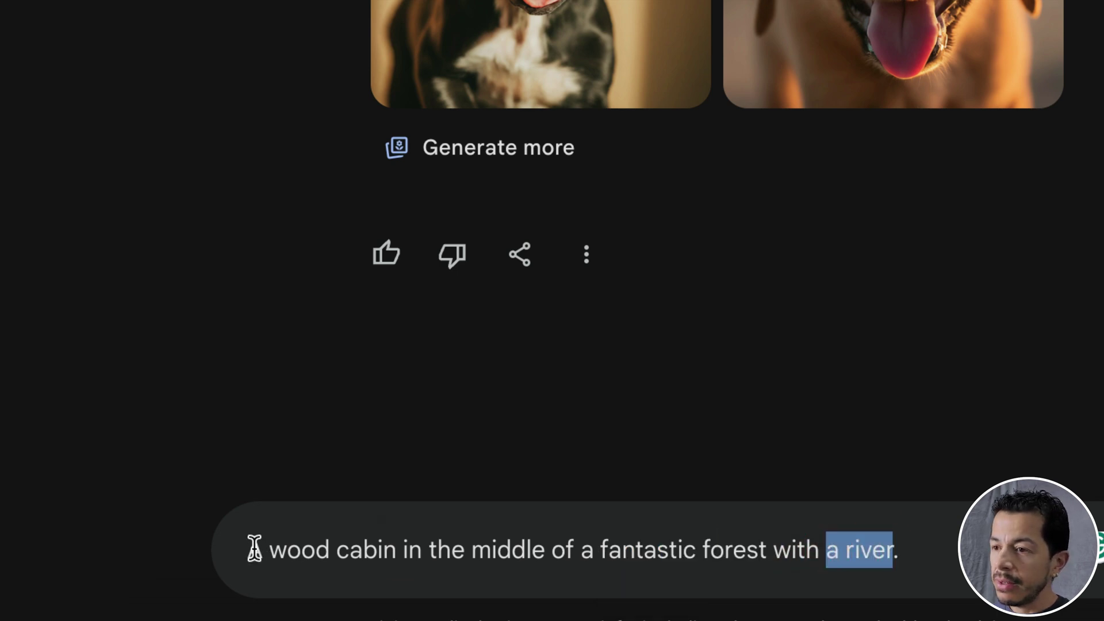
# Step: Prefix the cabin prompt with 'Create an image of' and send it
pyautogui.click(253, 567)
pyautogui.write('Create ')
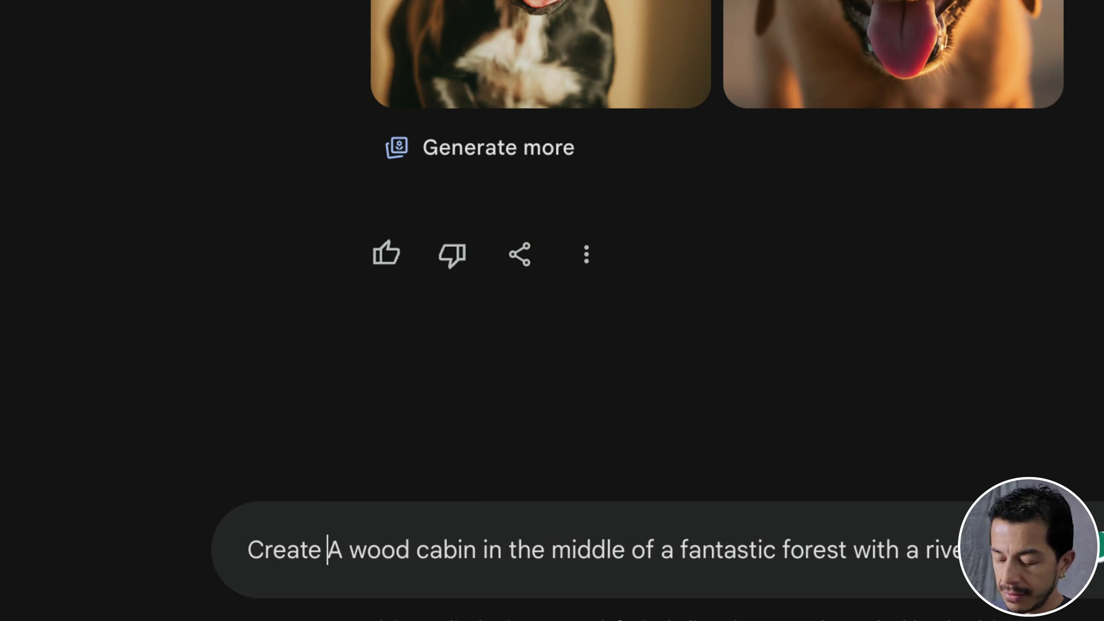
pyautogui.write('a')
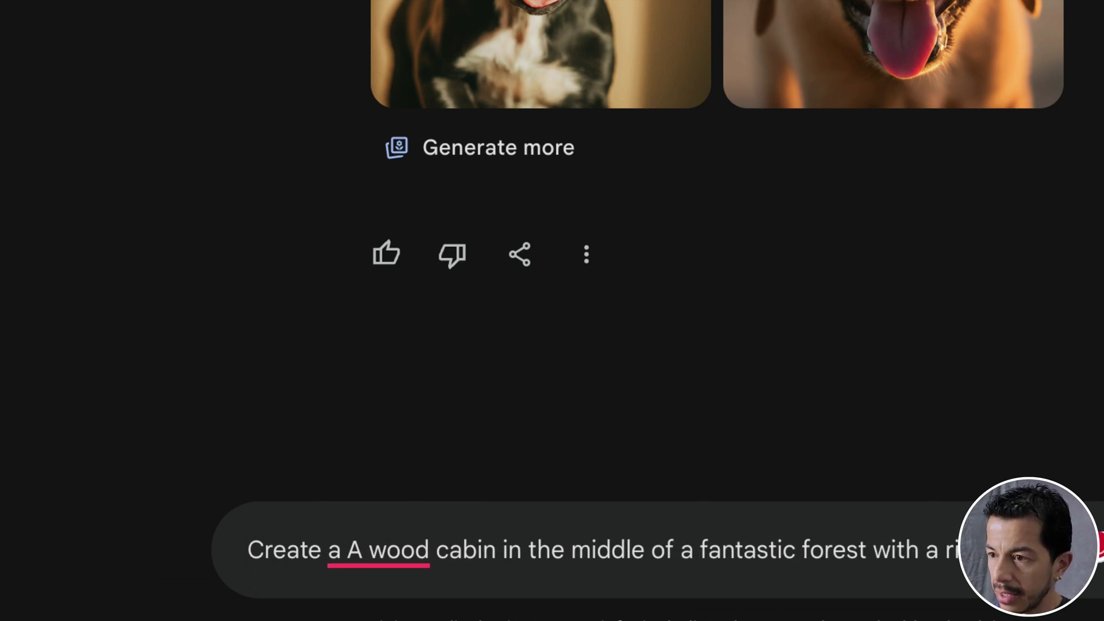
pyautogui.press('BackSpace')
pyautogui.write('n image ')
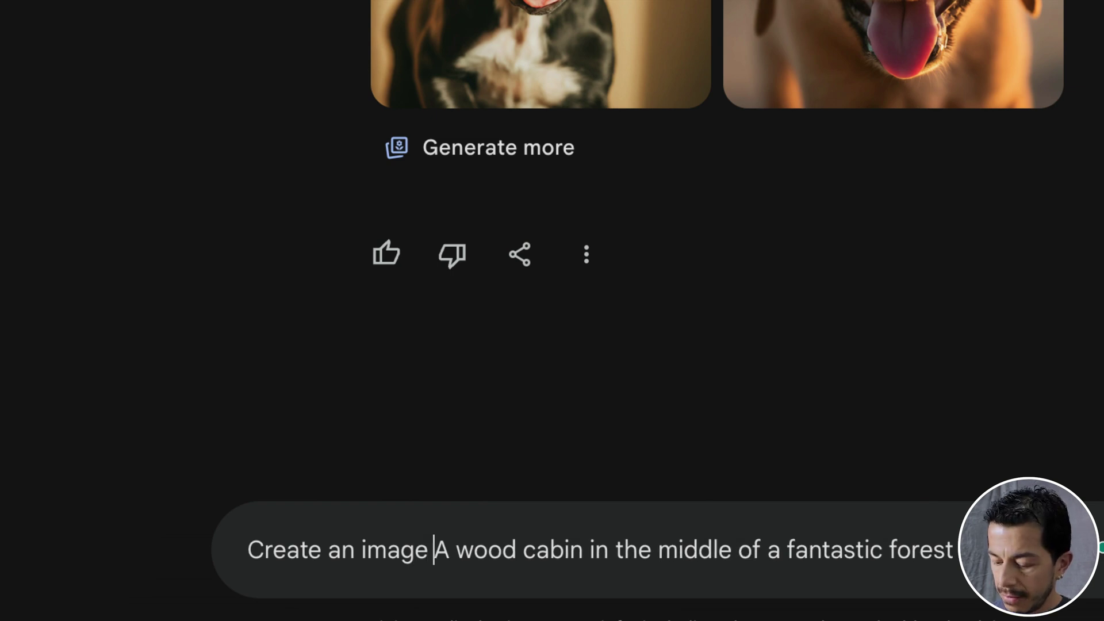
pyautogui.write('of')
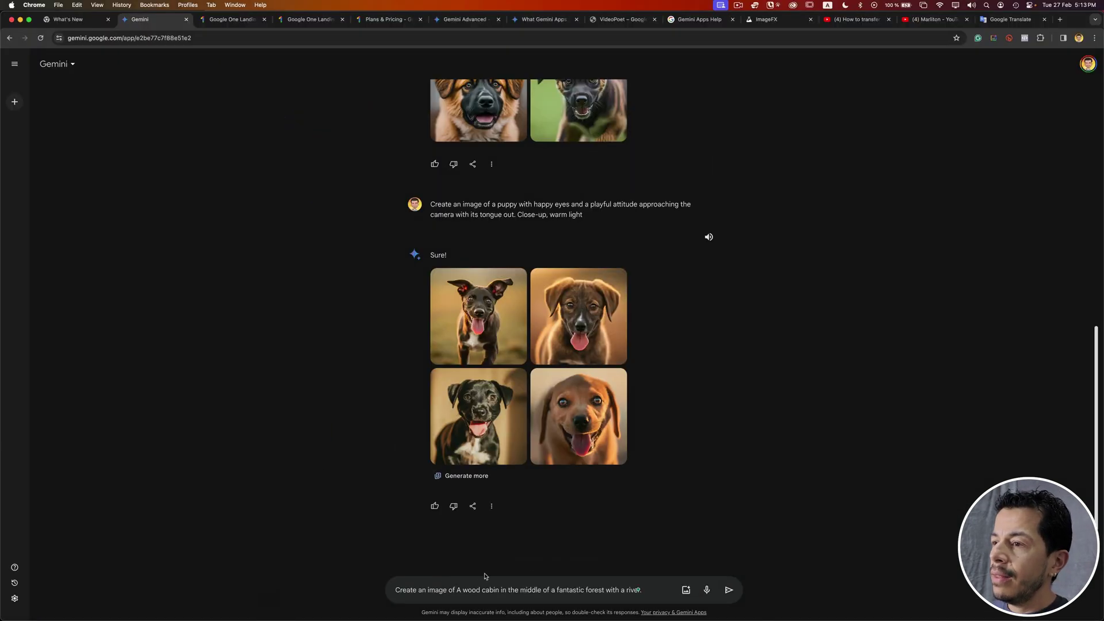
pyautogui.click(729, 590)
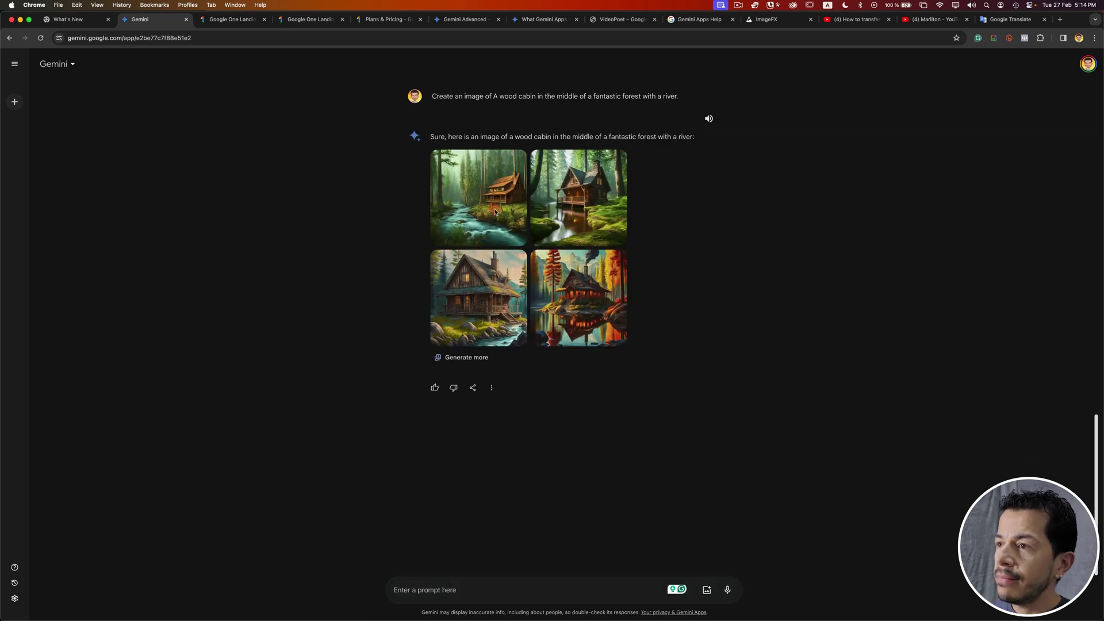
pyautogui.click(508, 339)
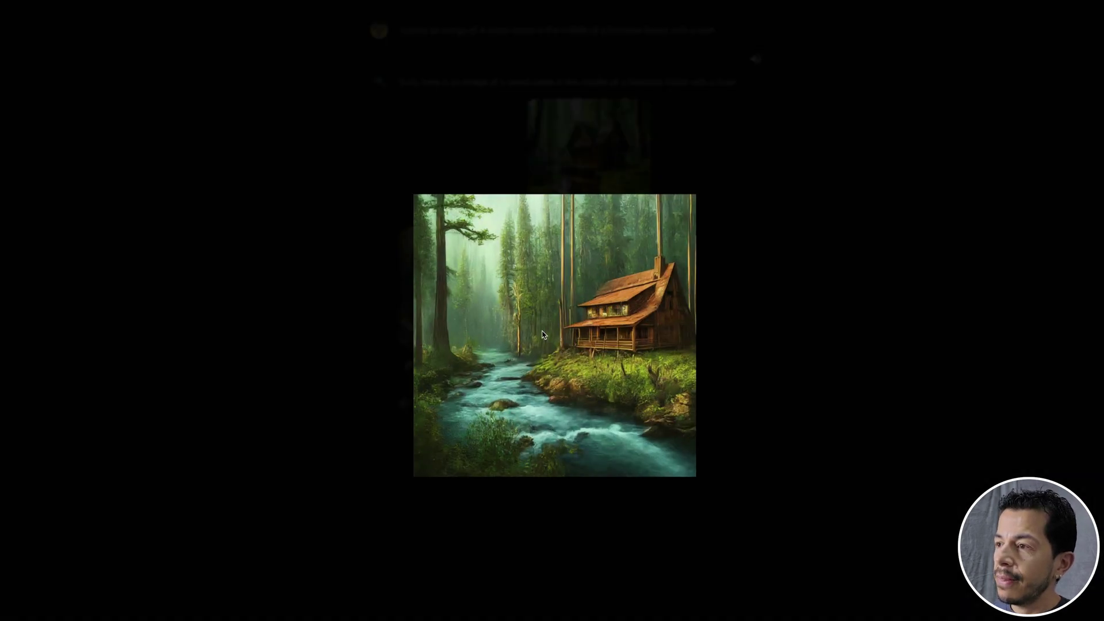
pyautogui.press('Right')
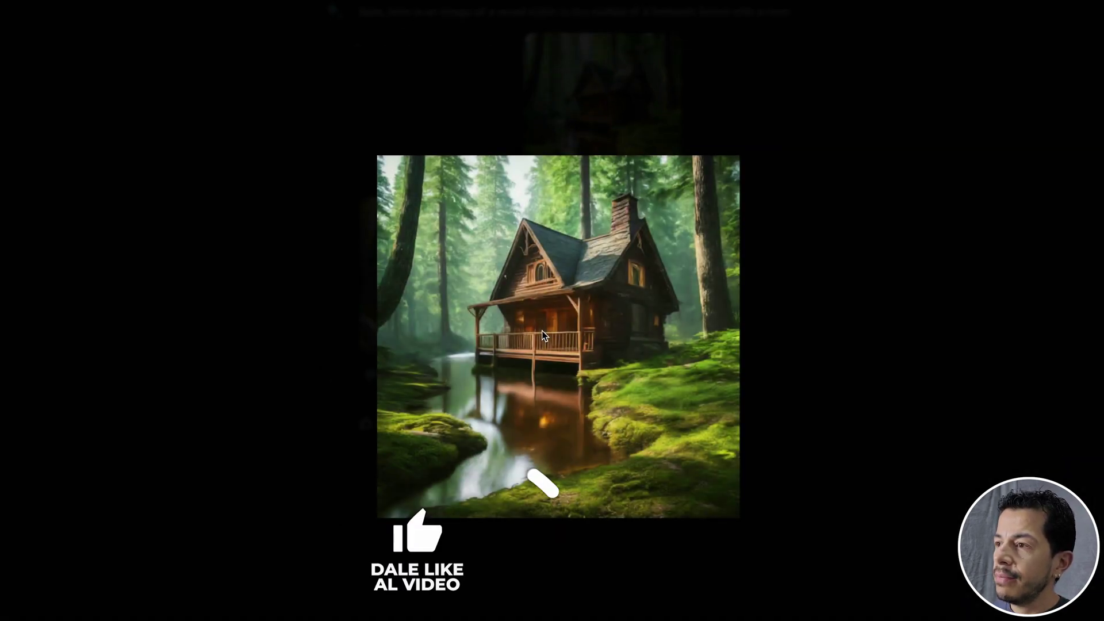
pyautogui.press('Right')
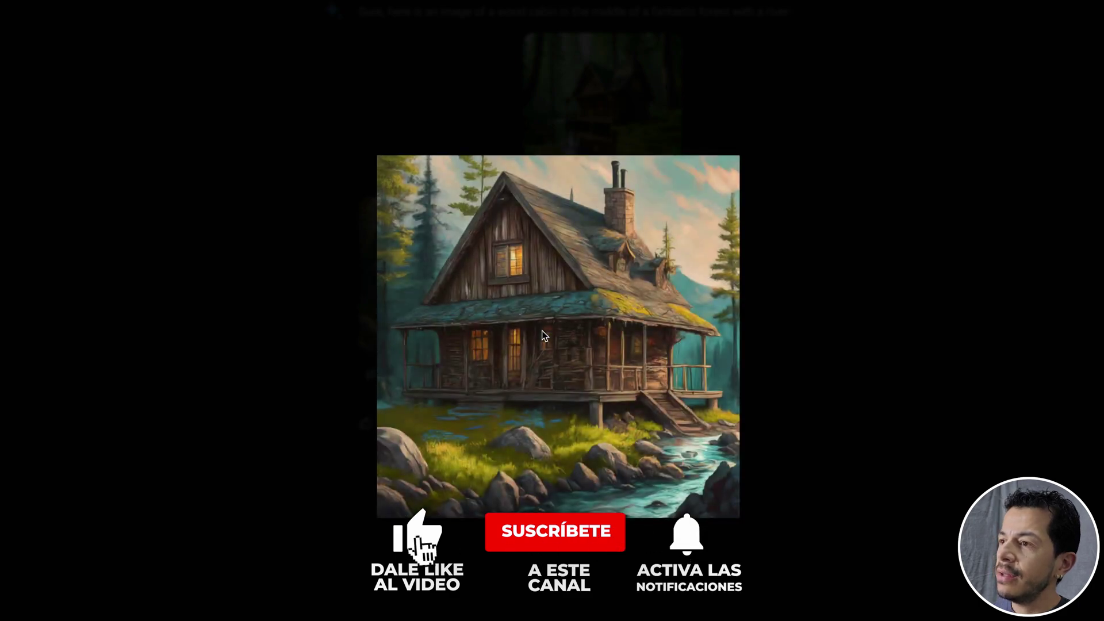
pyautogui.press('Right')
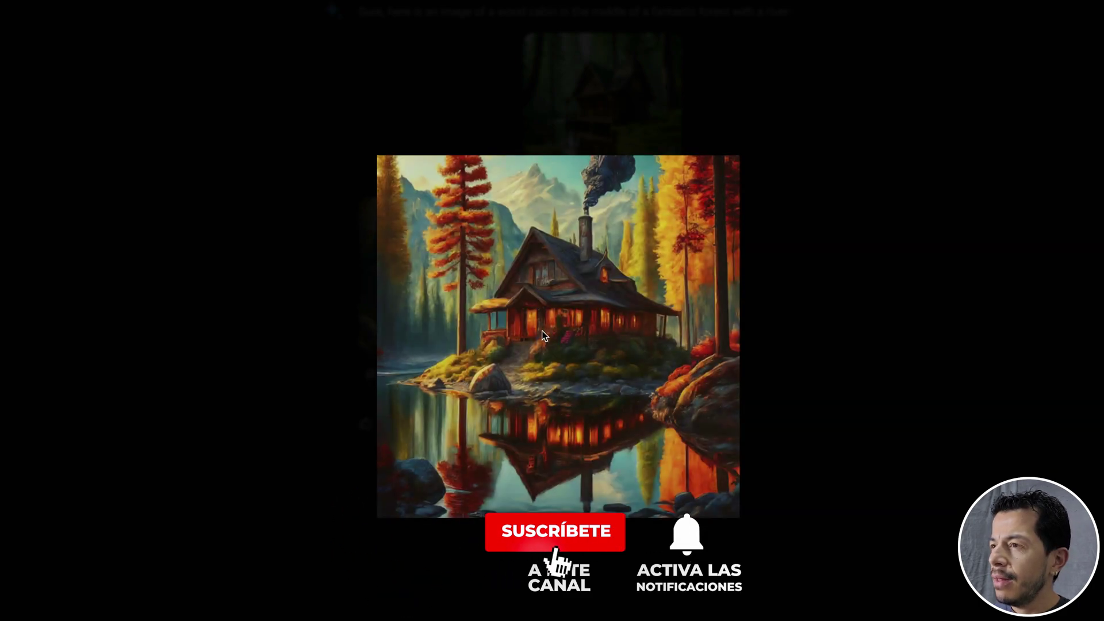
pyautogui.press('Left')
pyautogui.press('Left')
pyautogui.press('Left')
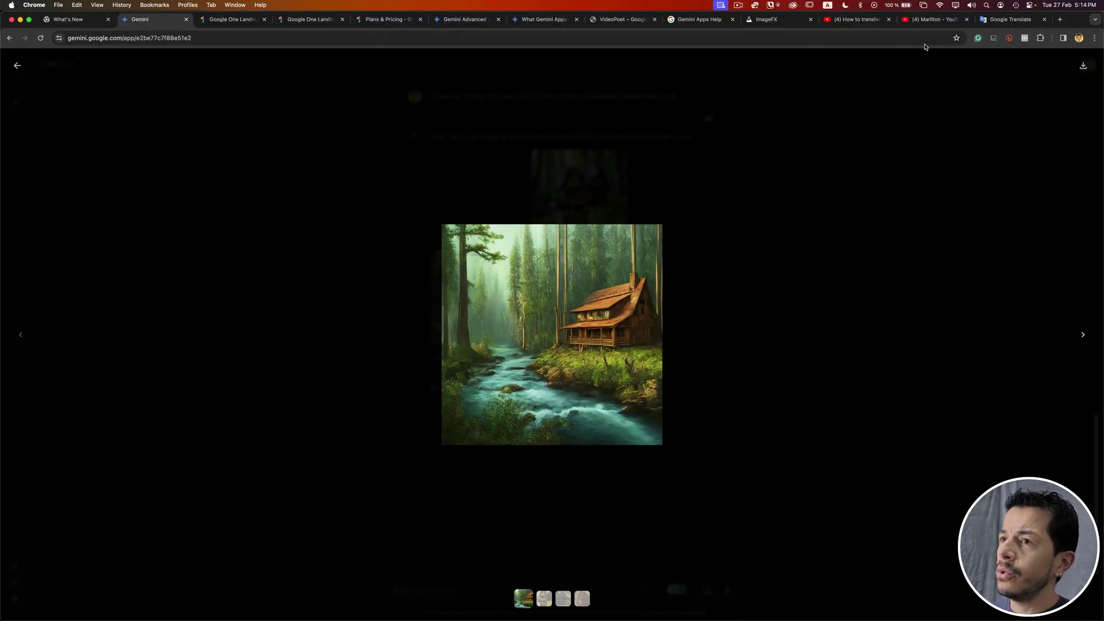
pyautogui.click(17, 65)
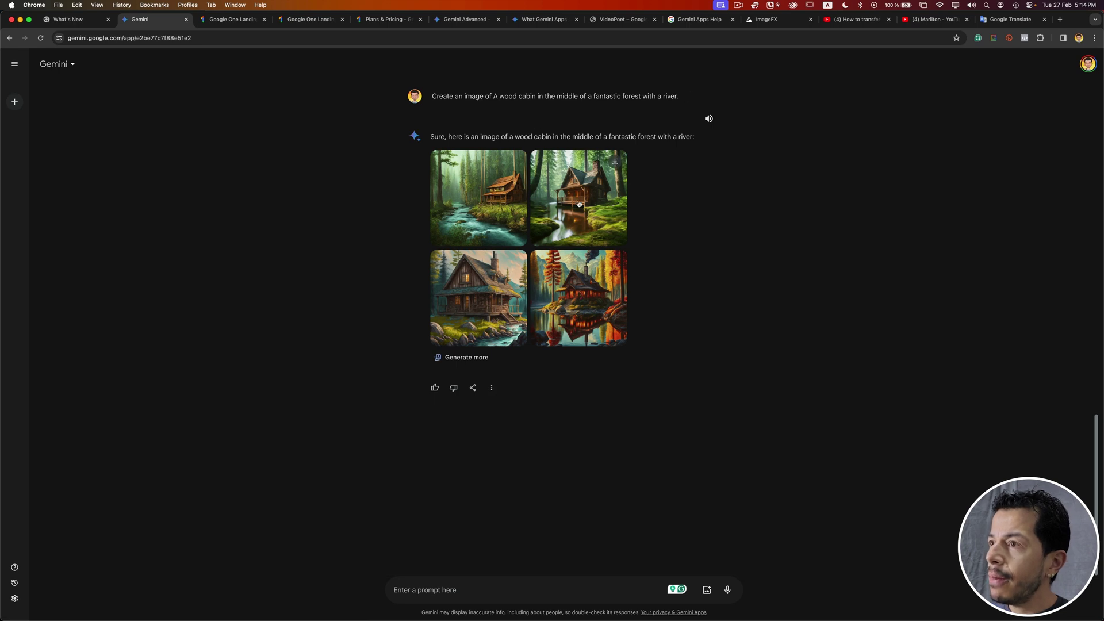
# Step: Reuse the earlier cabin prompt with 'detailed beautiful' added before 'wood', and send it
pyautogui.click(566, 98)
pyautogui.tripleClick(565, 96)
pyautogui.press('cmd+c')
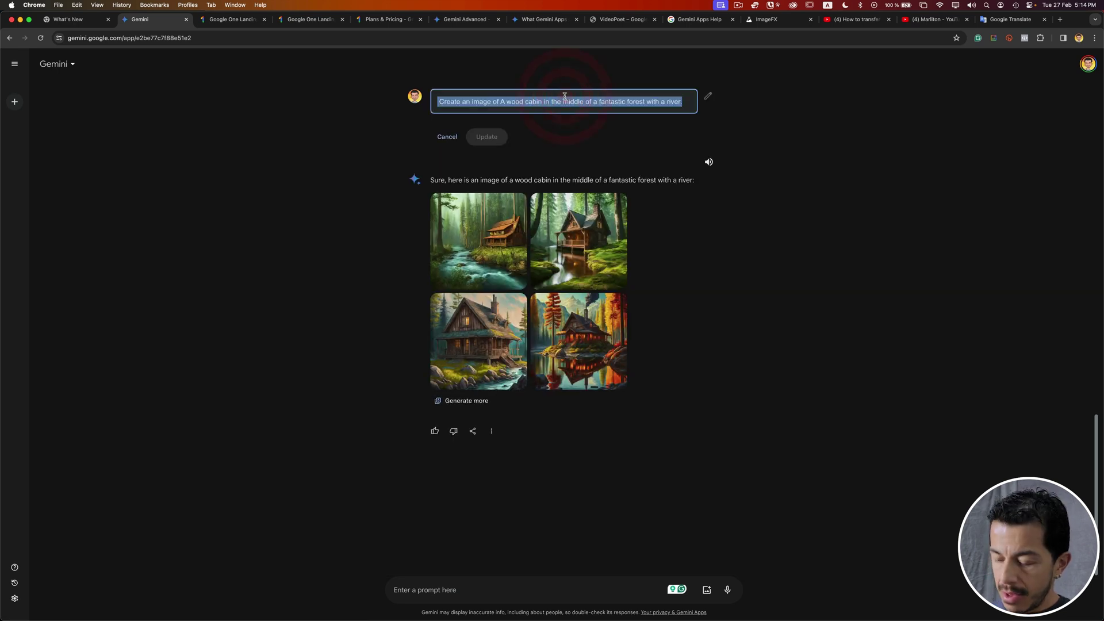
pyautogui.click(419, 585)
pyautogui.press('cmd+v')
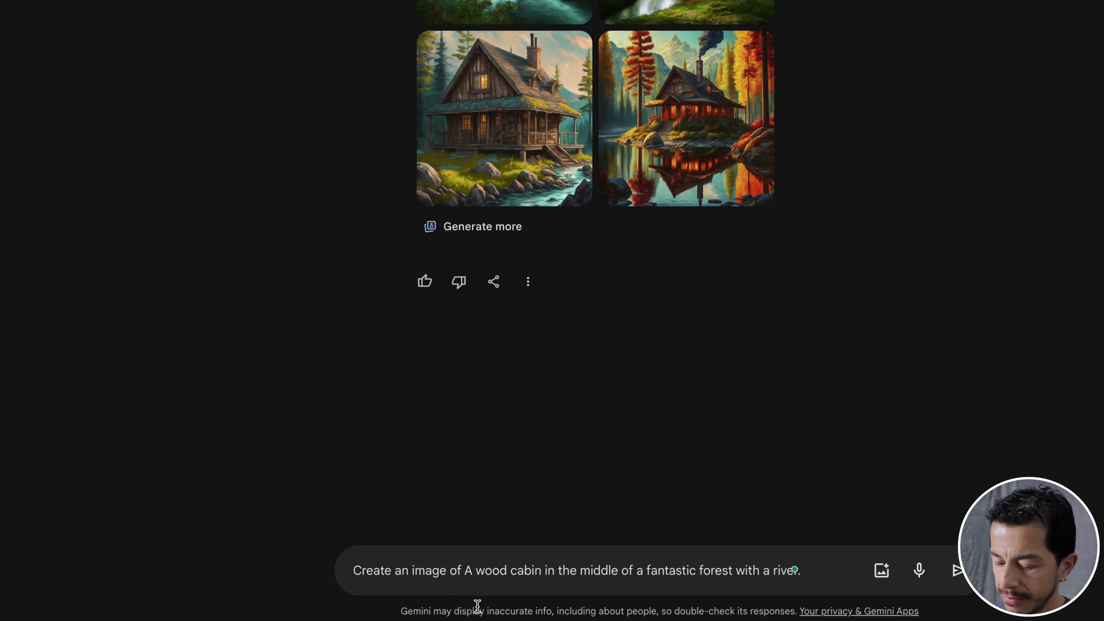
pyautogui.write('detailed beautiful')
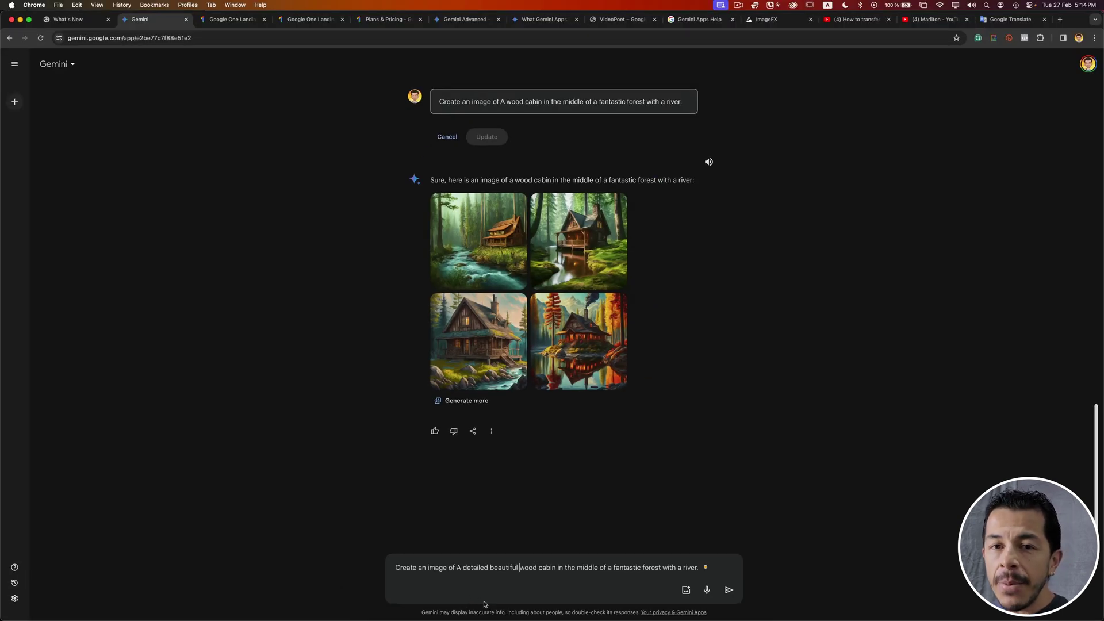
pyautogui.click(729, 591)
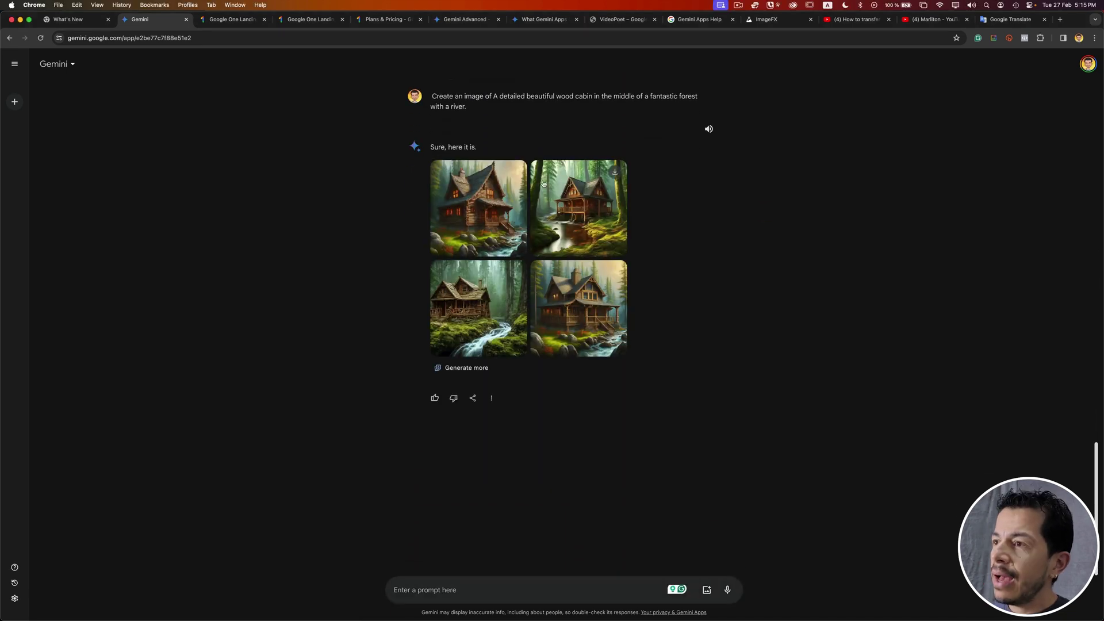
pyautogui.scroll(3, 666, 209)
pyautogui.scroll(1, 666, 208)
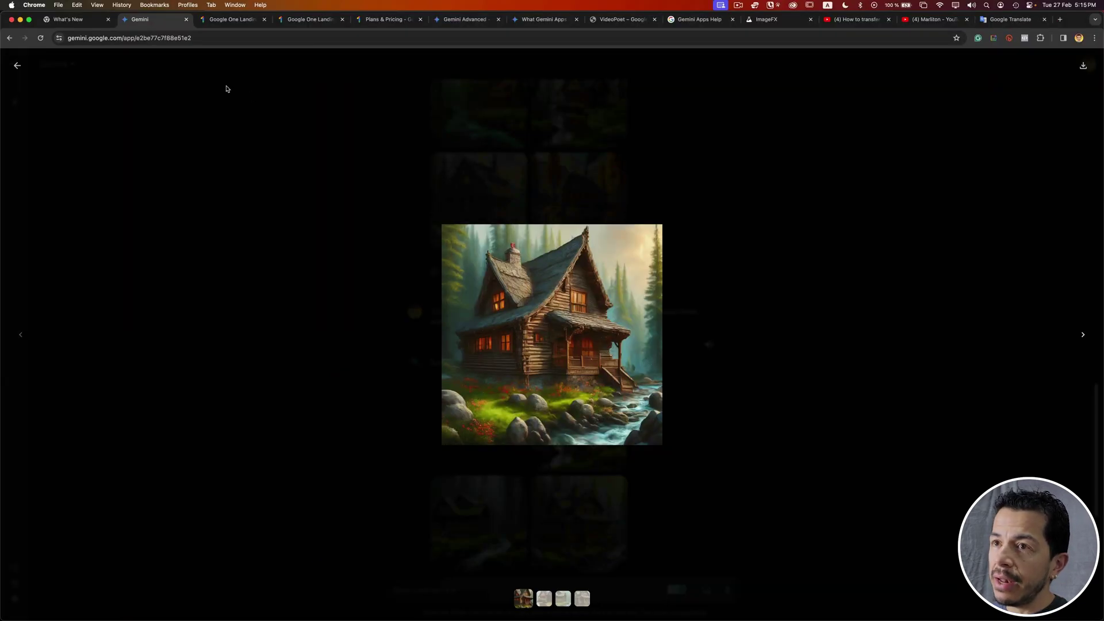
pyautogui.click(182, 134)
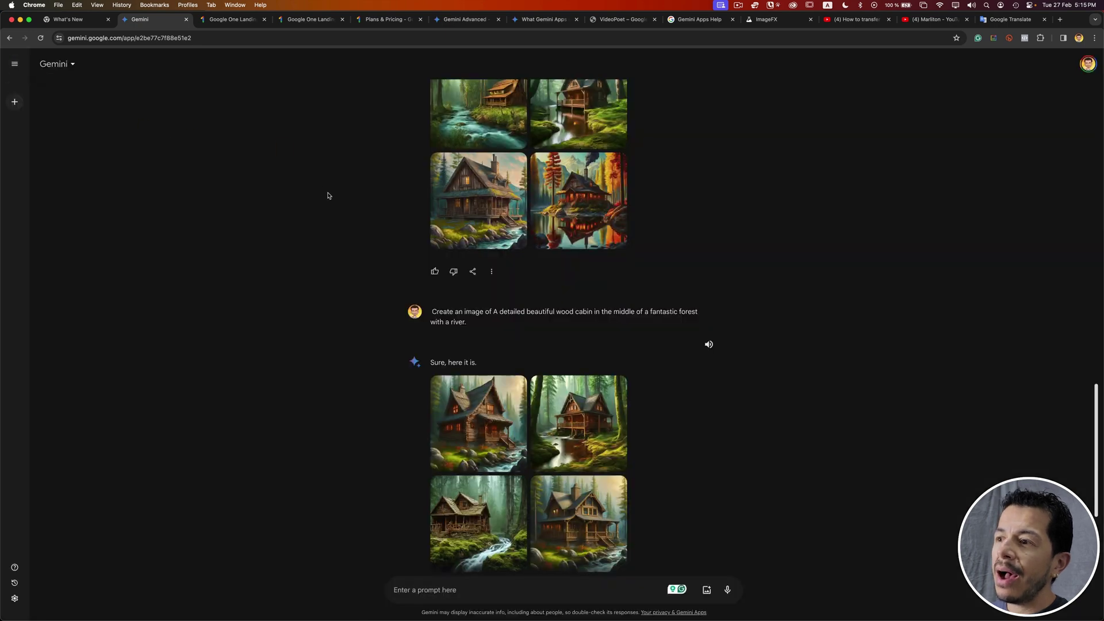
pyautogui.scroll(2, 403, 272)
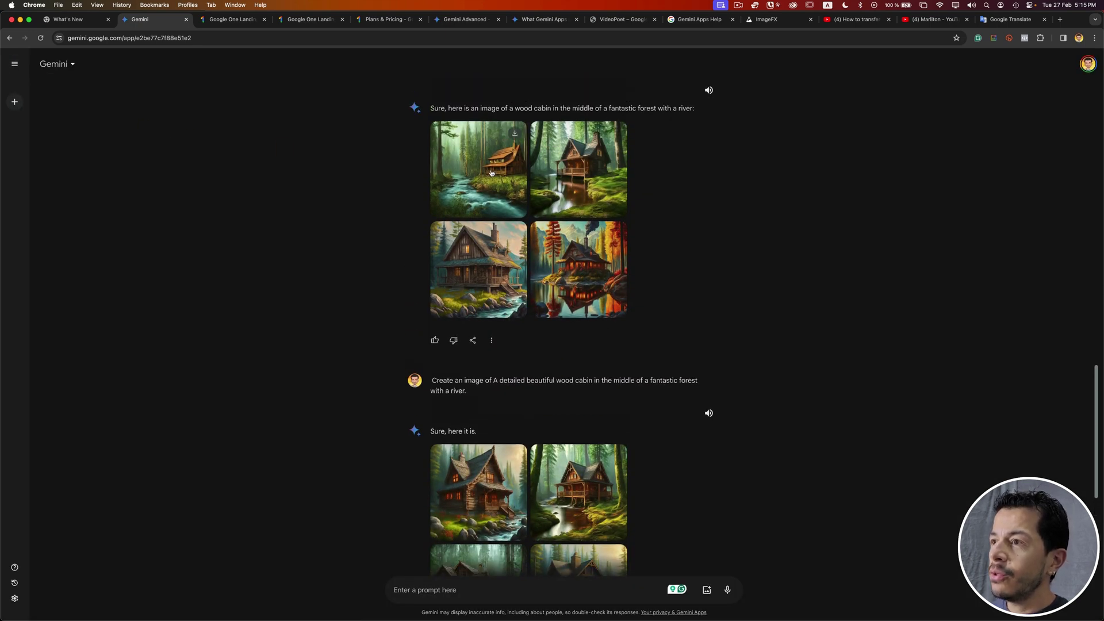
pyautogui.click(490, 244)
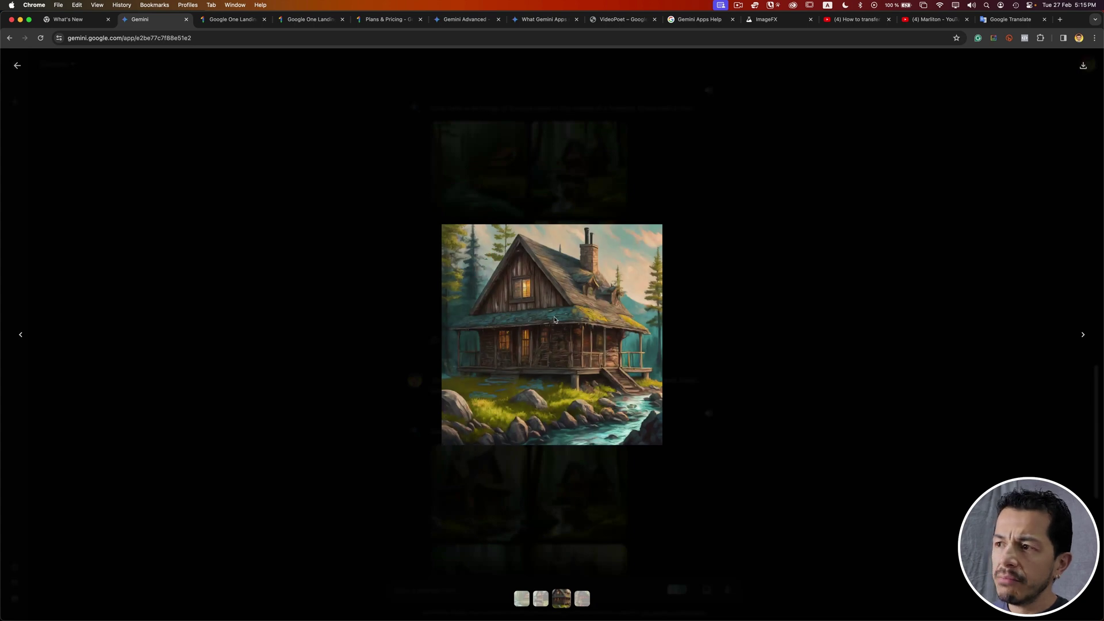
pyautogui.click(238, 268)
pyautogui.scroll(-3, 247, 272)
pyautogui.click(547, 322)
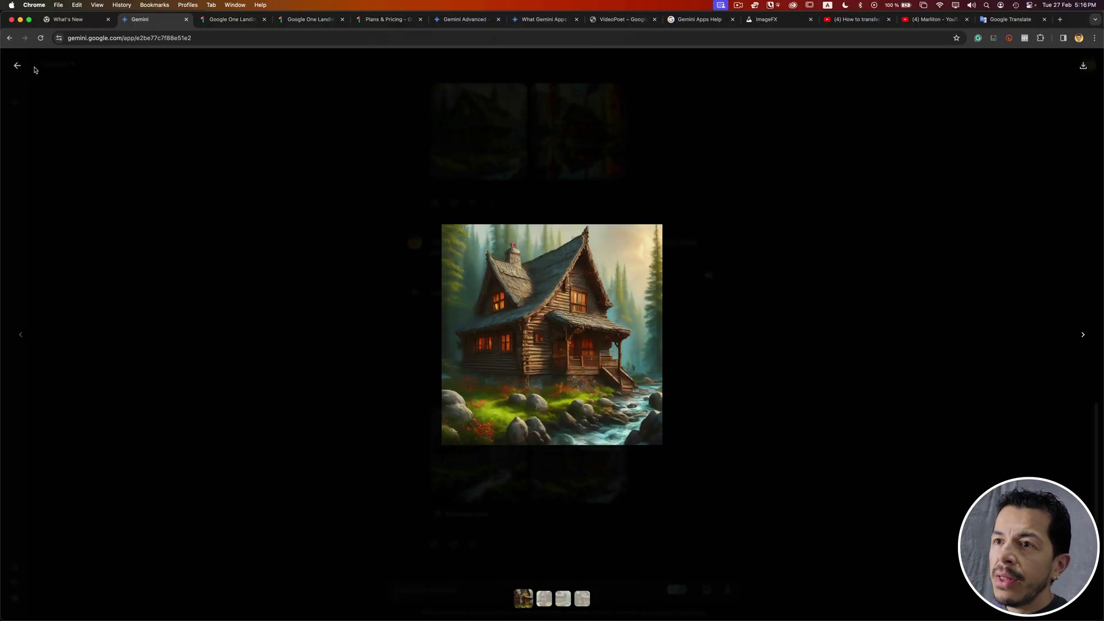
pyautogui.click(18, 65)
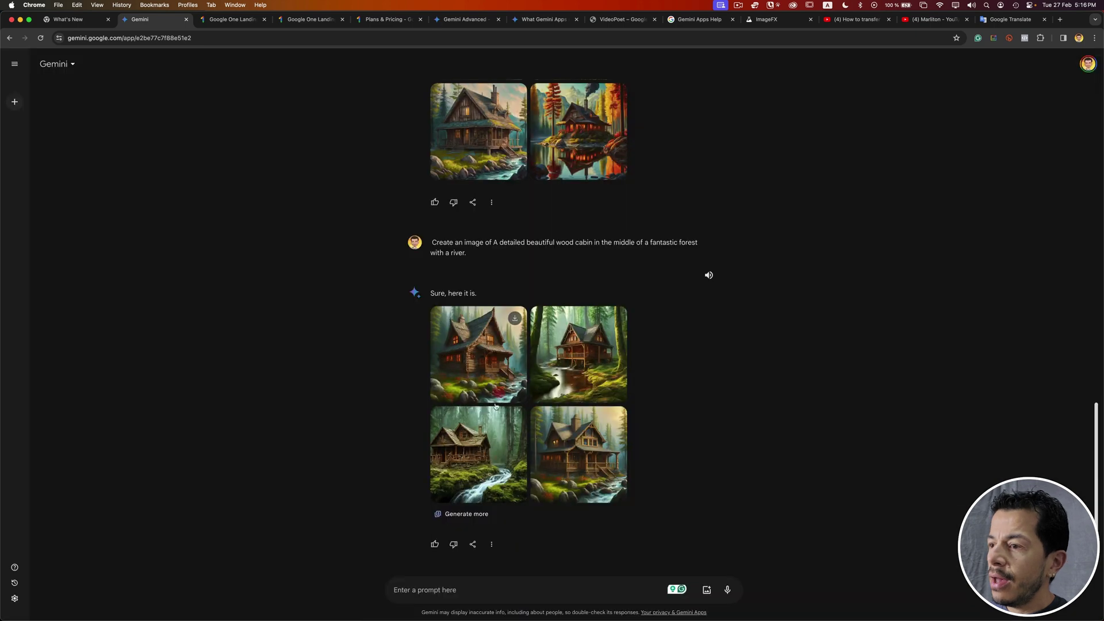
# Step: Paste and send the lakeside cabin photograph prompt, marking 'Photograph', 'Close up' and 'from top'
pyautogui.click(473, 588)
pyautogui.write('Create a Photograph of a detailed beautiful wood cabin in the middle of a fantastic forest with a lake with reflections. Close up, from top')
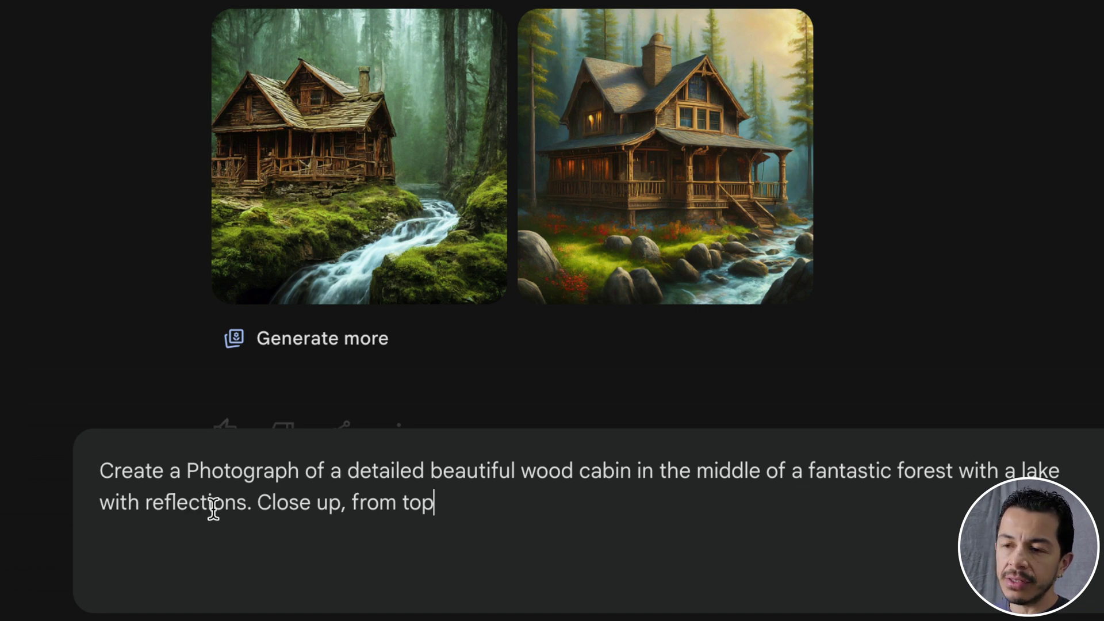
pyautogui.doubleClick(236, 470)
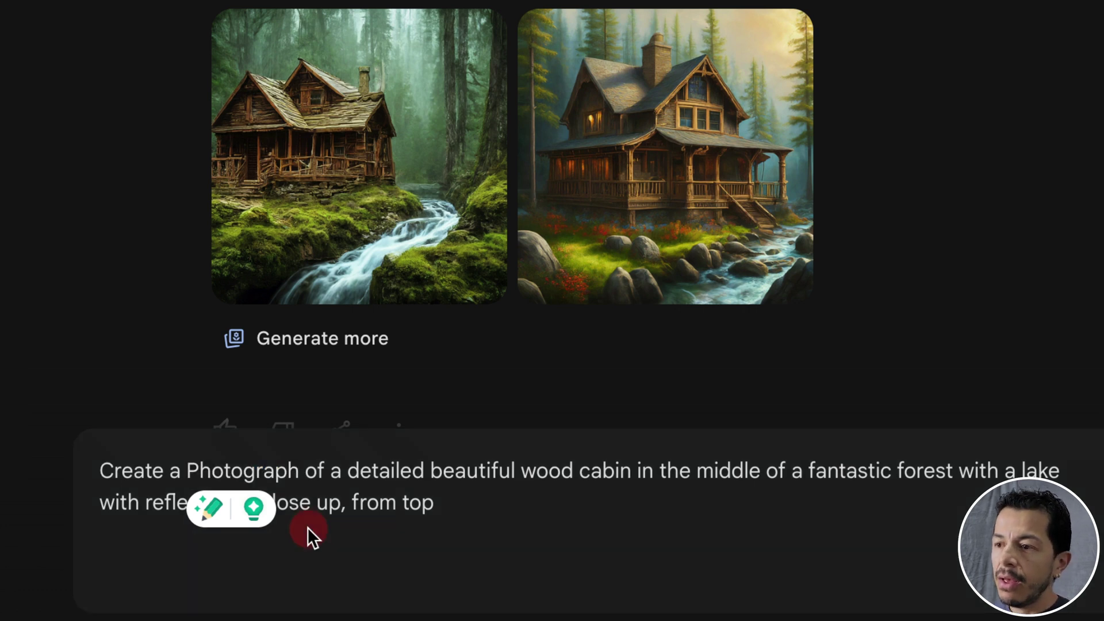
pyautogui.click(339, 503)
pyautogui.moveTo(339, 503); pyautogui.dragTo(257, 504)
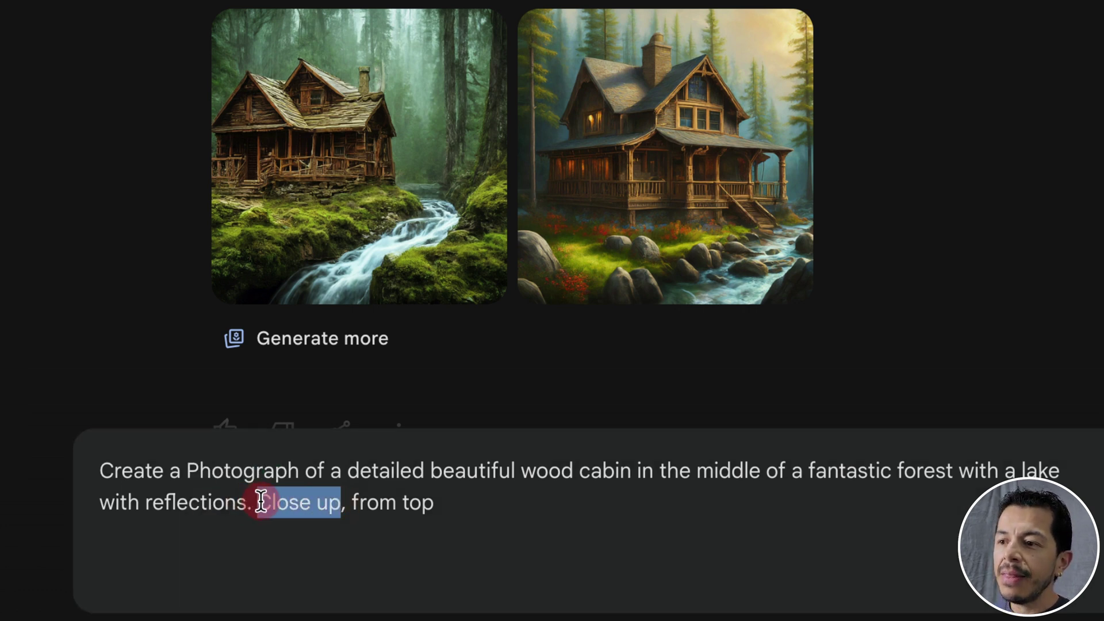
pyautogui.moveTo(440, 503); pyautogui.dragTo(353, 499)
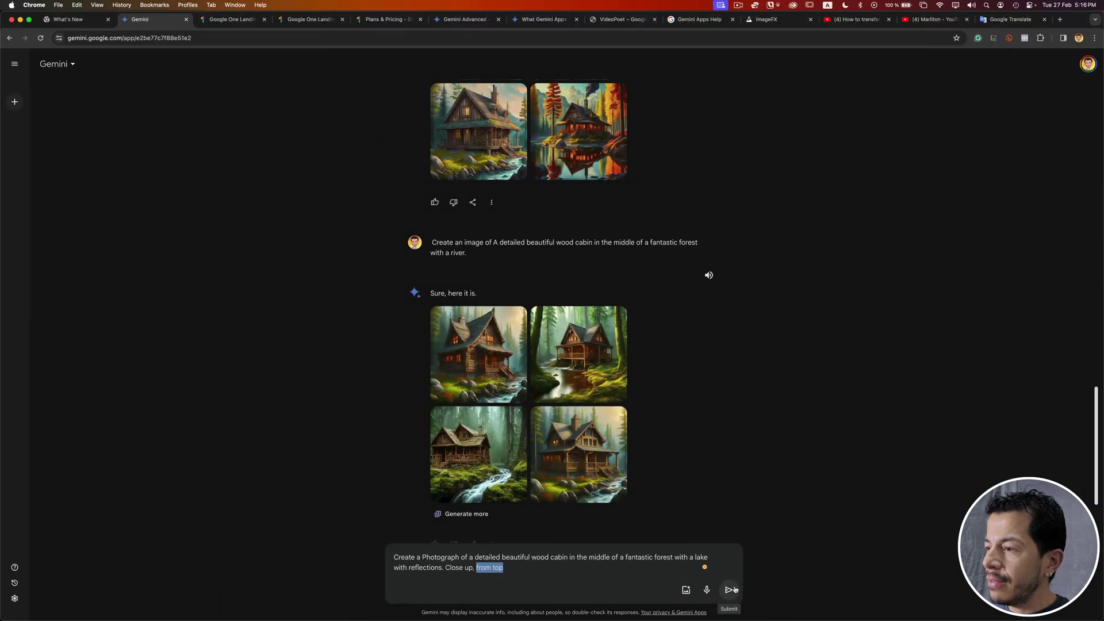
pyautogui.click(730, 590)
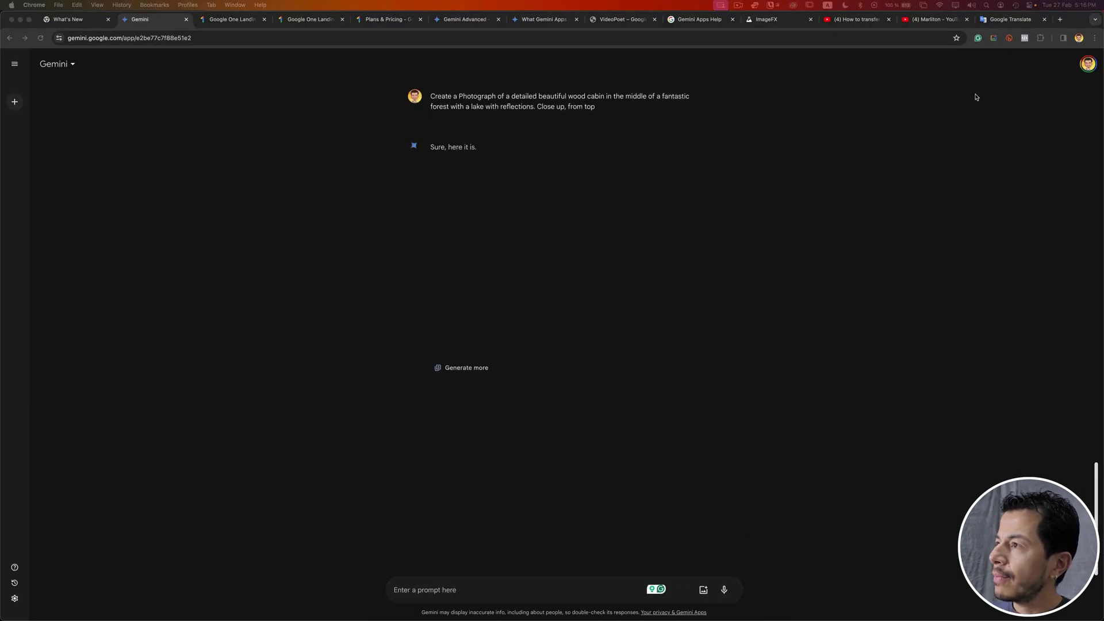
# Step: View the first lakeside cabin photo full size, then paste the watercolor painting prompt
pyautogui.click(477, 207)
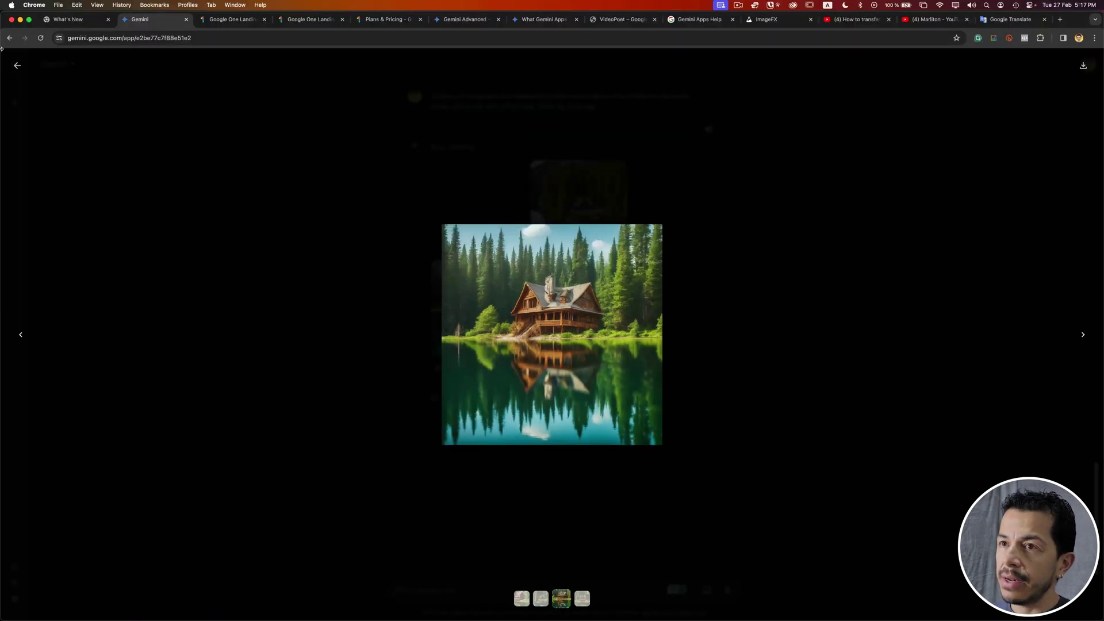
pyautogui.press('Escape')
pyautogui.click(460, 587)
pyautogui.write('Create a Painting of a detailed beautiful wood cabin in the middle of a fantastic forest with a lake with reflections. Style watercolor.')
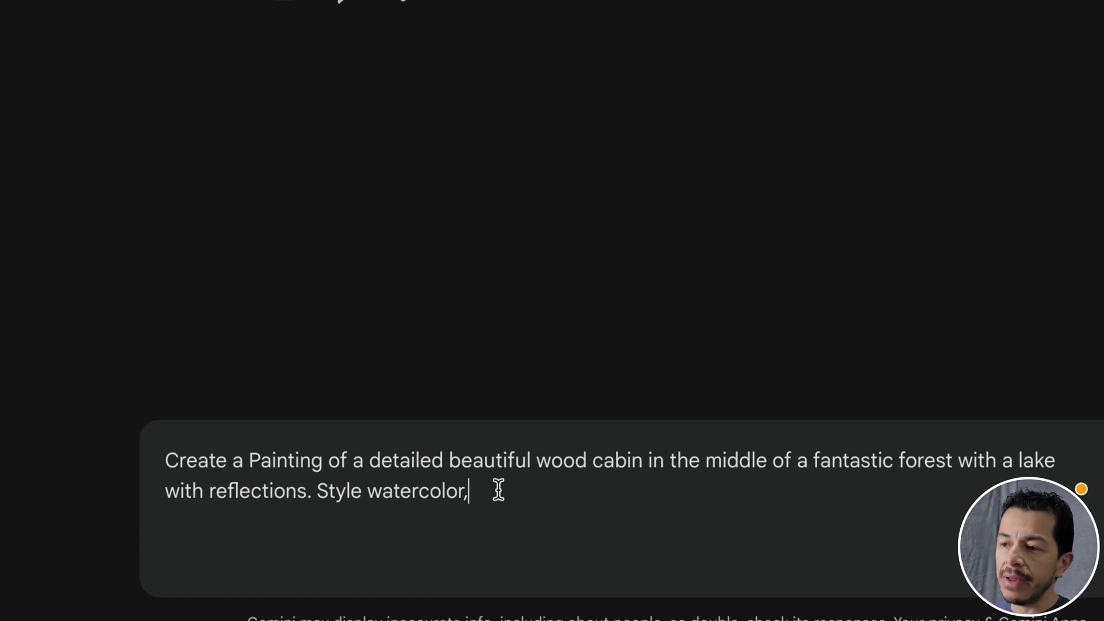
# Step: Highlight 'Style watercolor,' in the painting prompt and send it
pyautogui.moveTo(317, 490); pyautogui.dragTo(477, 488)
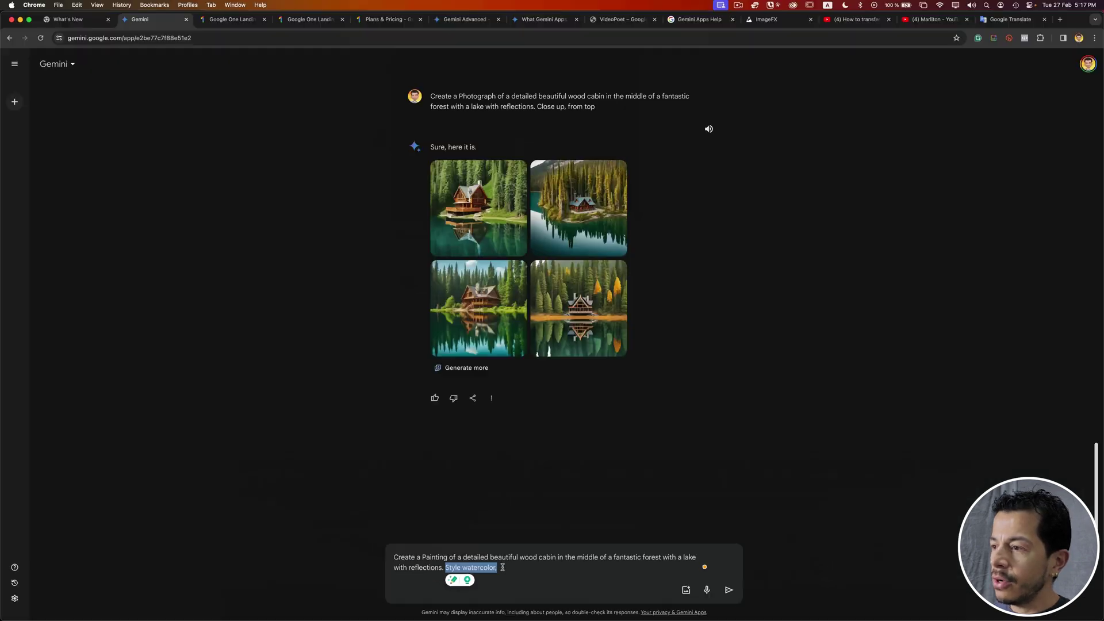
pyautogui.click(729, 589)
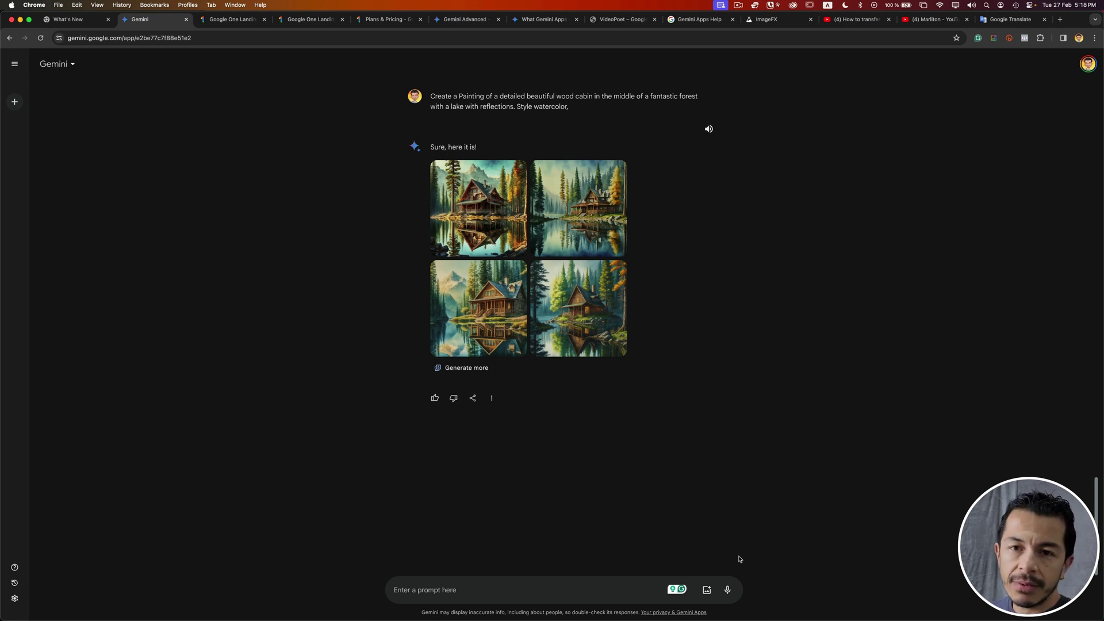
pyautogui.click(477, 204)
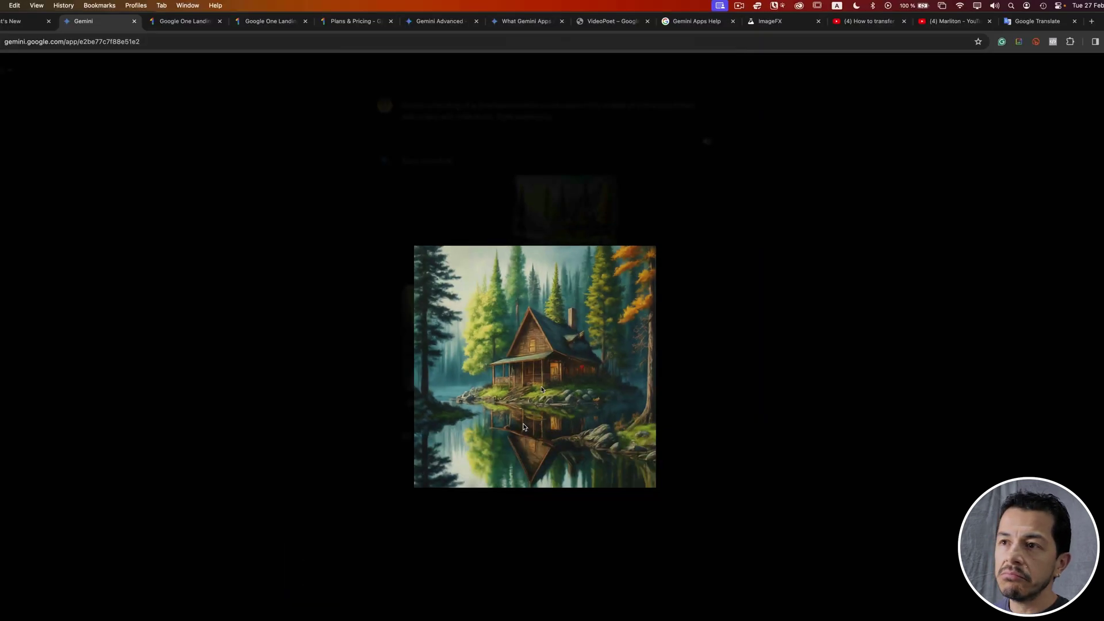
pyautogui.click(18, 67)
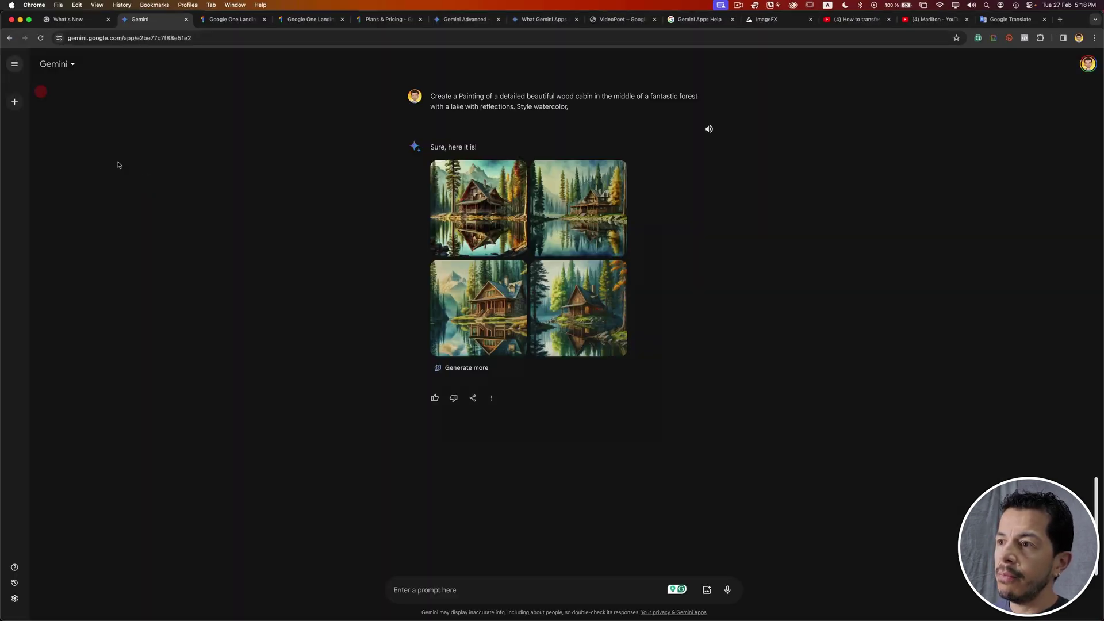